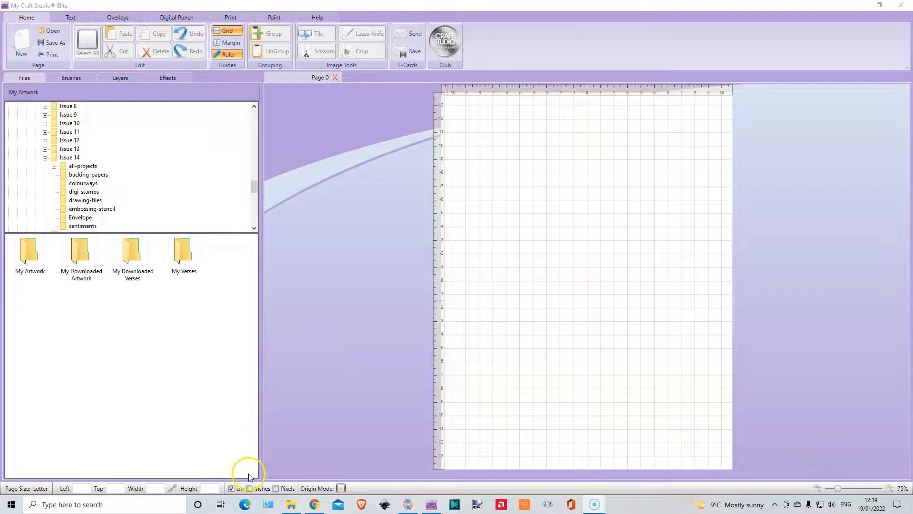
Set the measurement units to inches and open the Charisma project files folder of 06-6-bucket-of-blooms in Issue 14's all-projects.
left_click(250, 489)
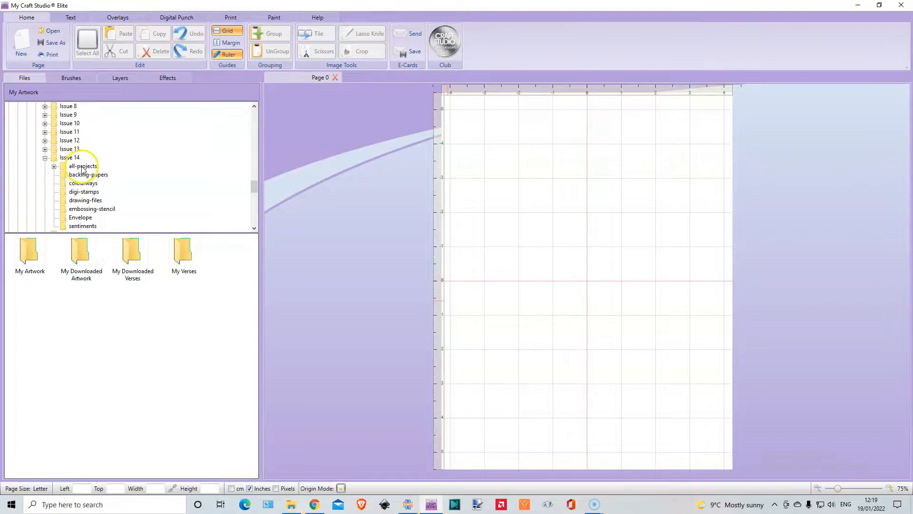
left_click(54, 167)
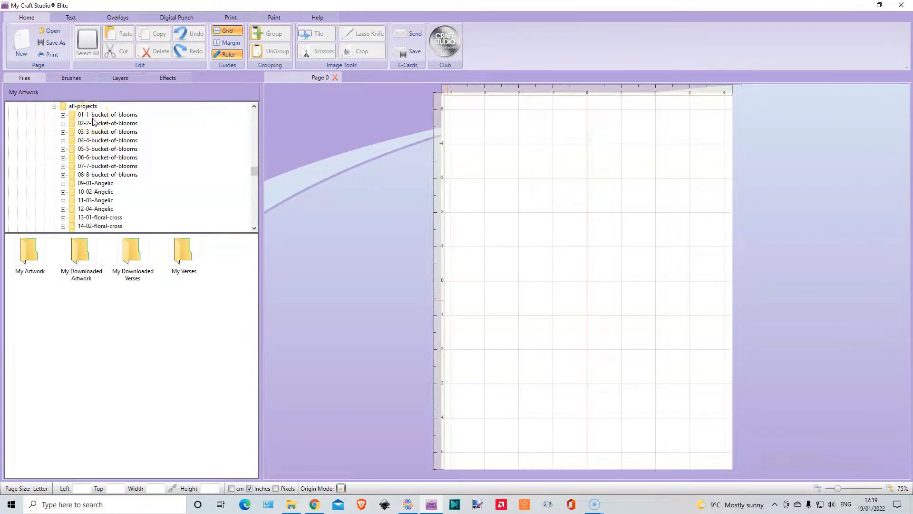
left_click(63, 158)
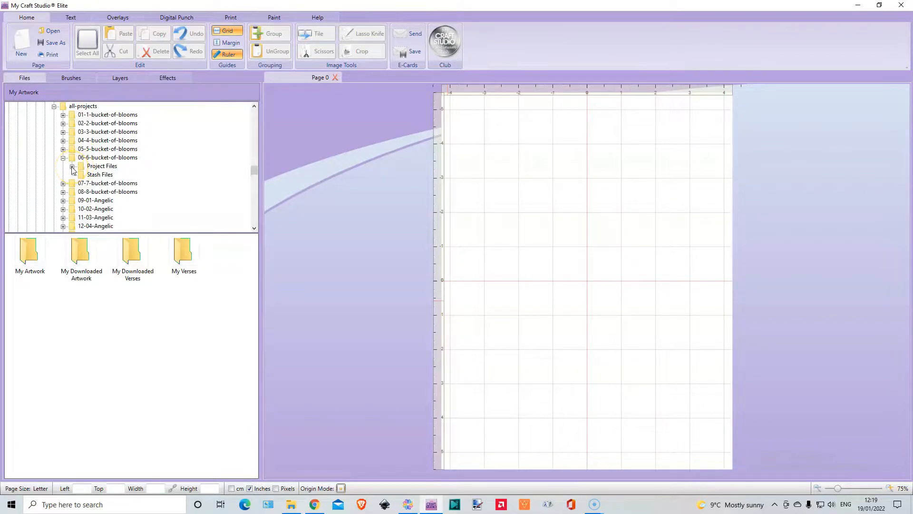
left_click(72, 166)
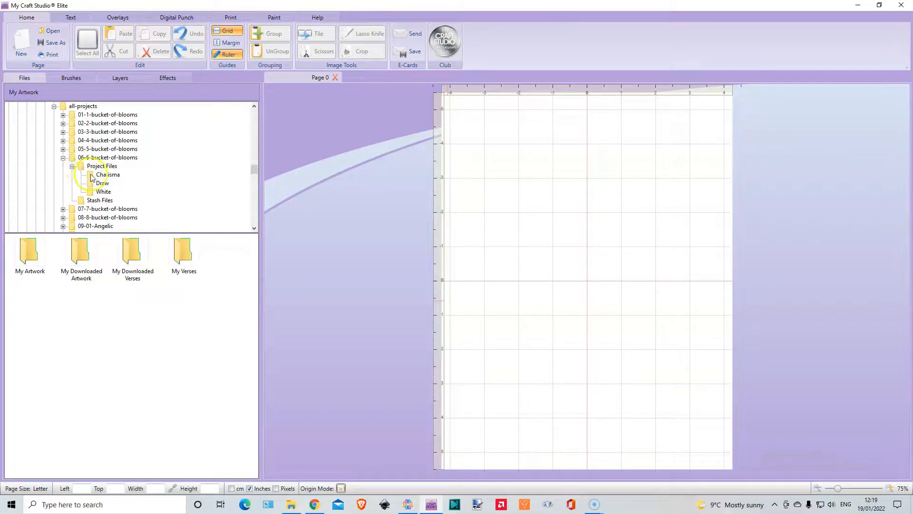
left_click(92, 175)
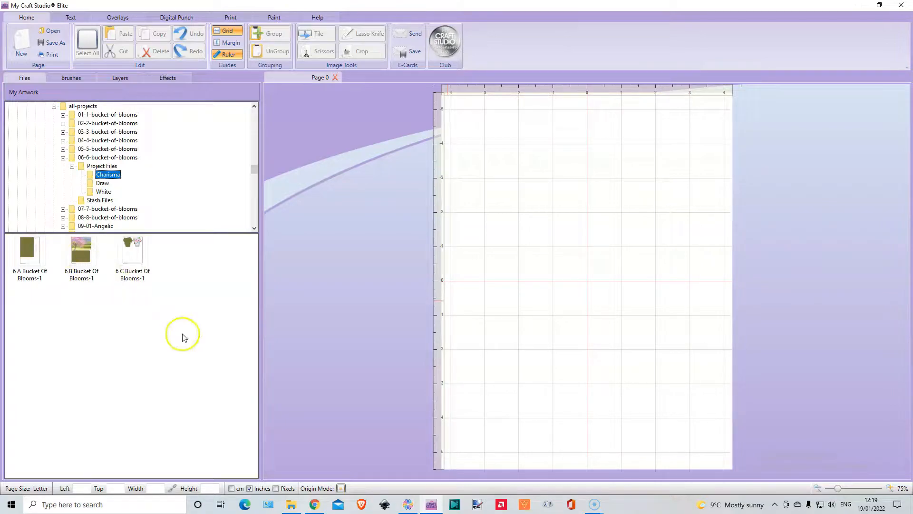
Switch to Chrome and open the PDF to PNG converter site in a new tab.
left_click(314, 505)
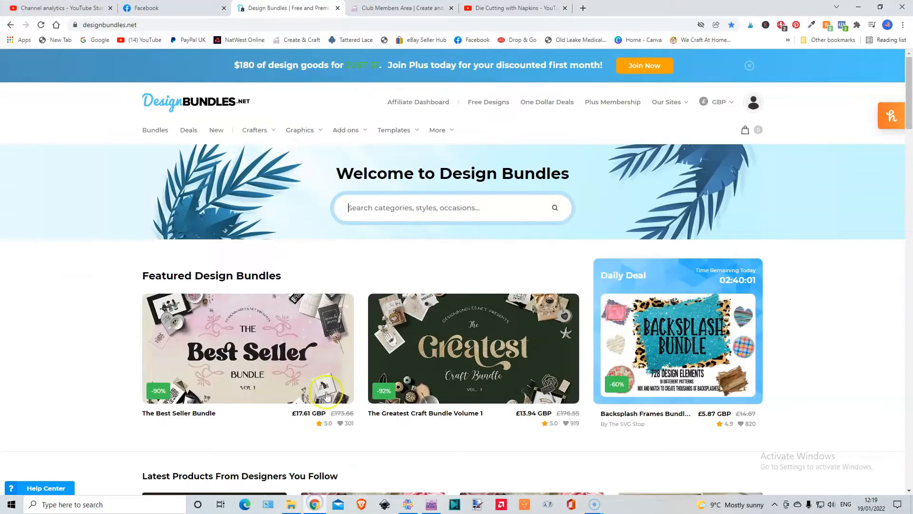
left_click(583, 8)
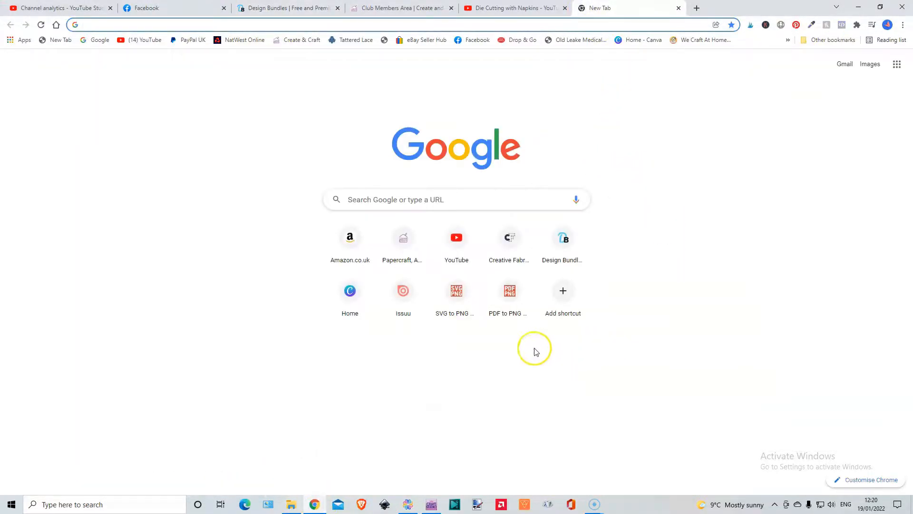
left_click(514, 292)
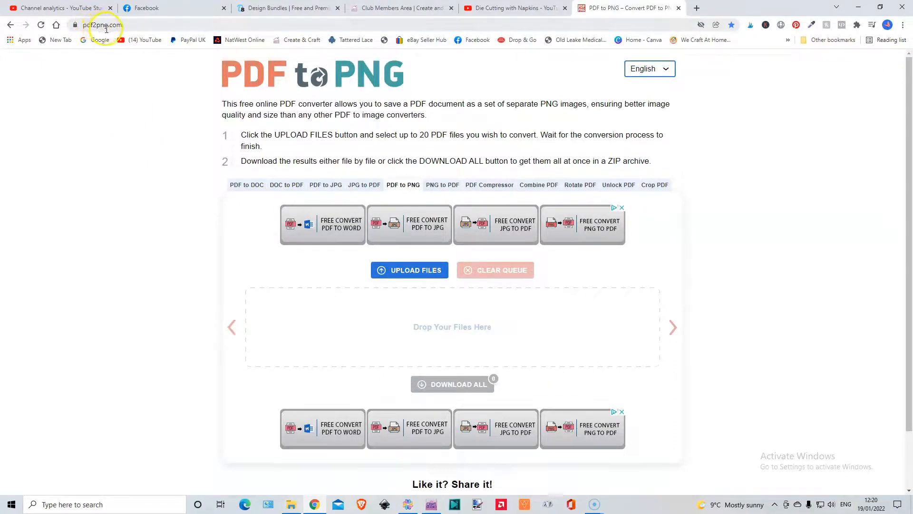
Start a file upload and browse to the all-projects folder of Tattered Lace Magazine Issue 14 within the Brother Scan n cut folder.
left_click(406, 271)
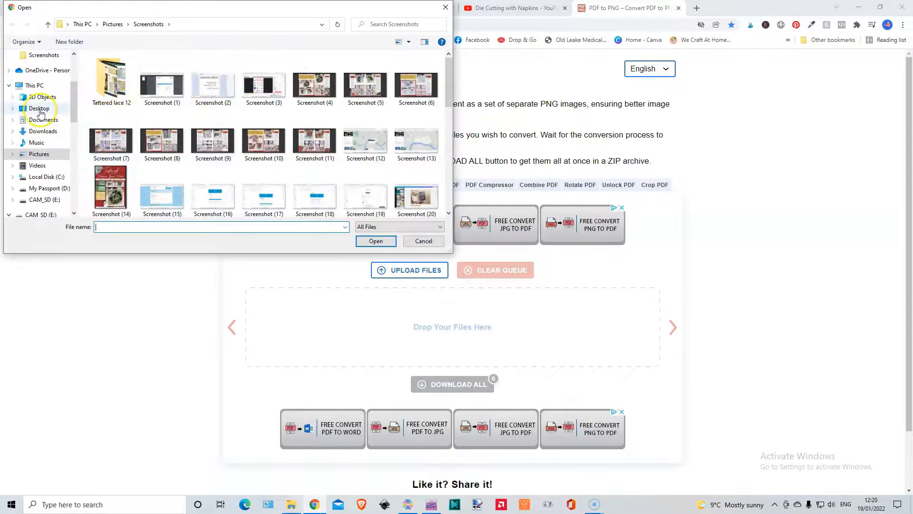
scroll(41, 112, "up", 3)
scroll(42, 112, "down", 2)
scroll(42, 112, "down", 10)
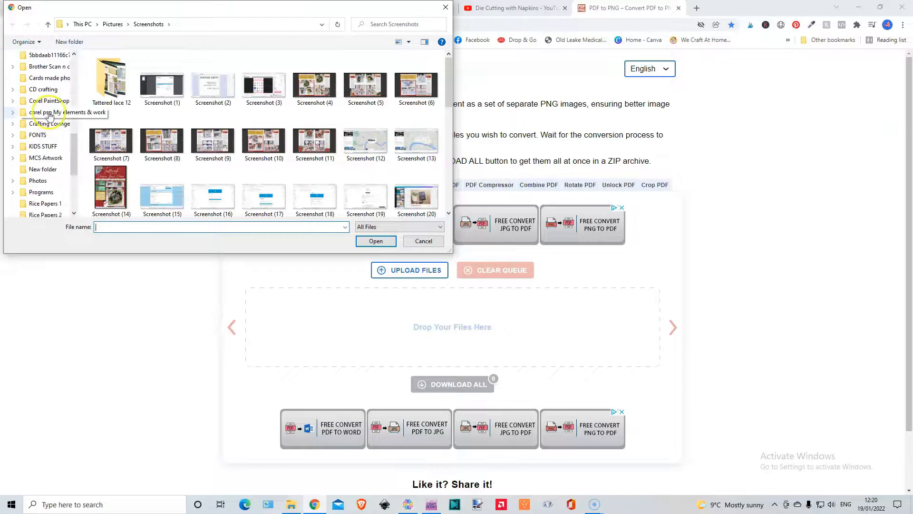
scroll(52, 116, "down", 2)
scroll(54, 110, "up", 5)
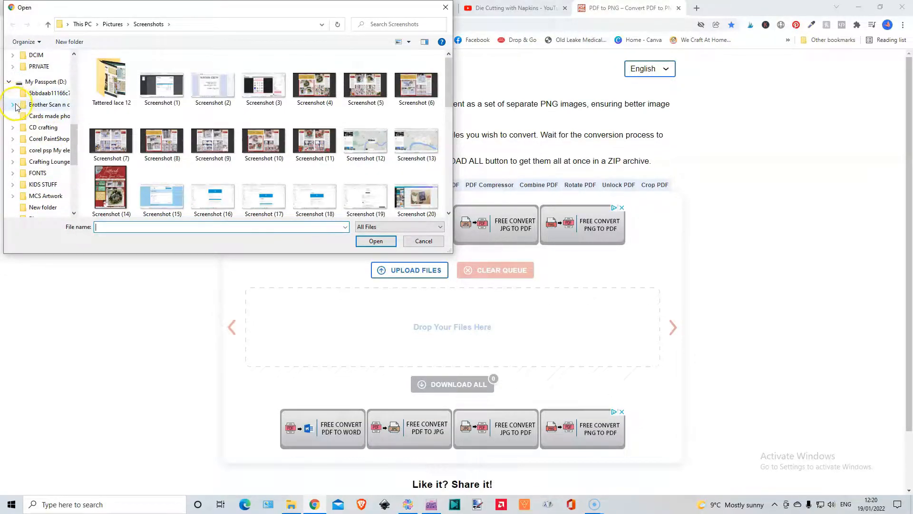
left_click(14, 105)
scroll(43, 124, "down", 10)
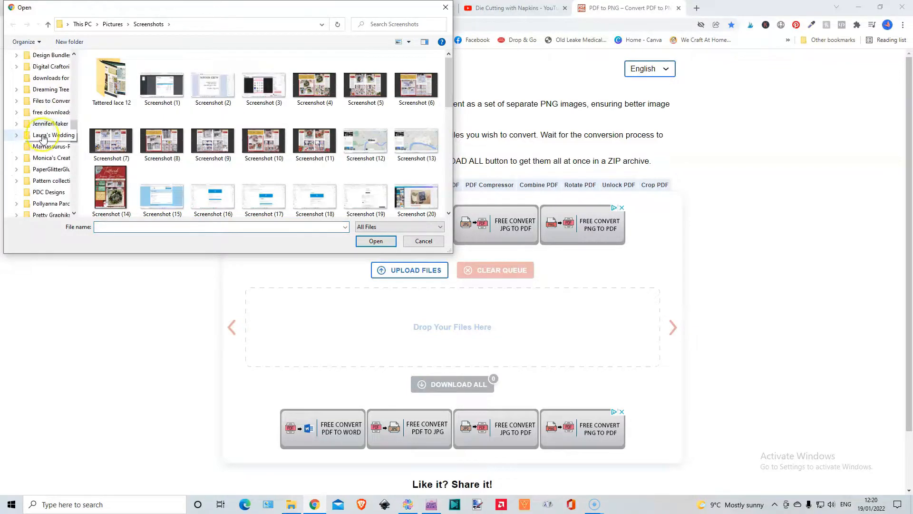
scroll(46, 128, "down", 2)
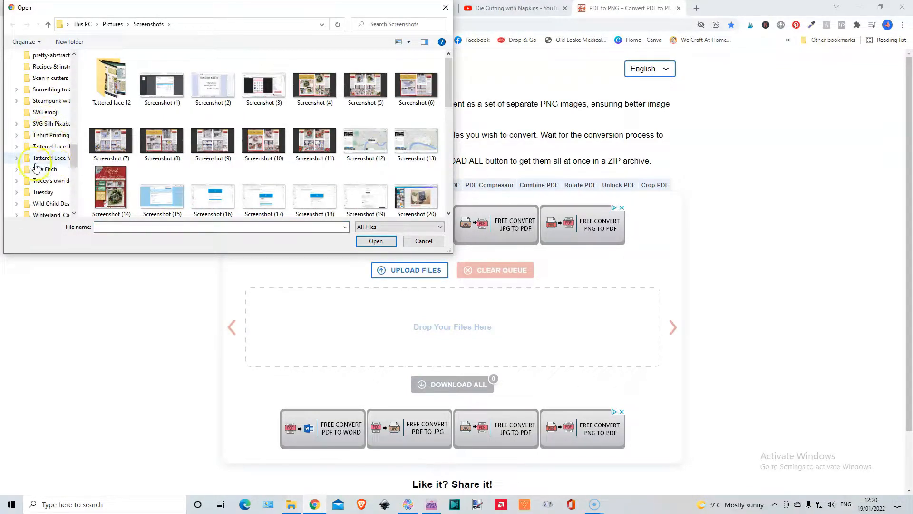
left_click(17, 158)
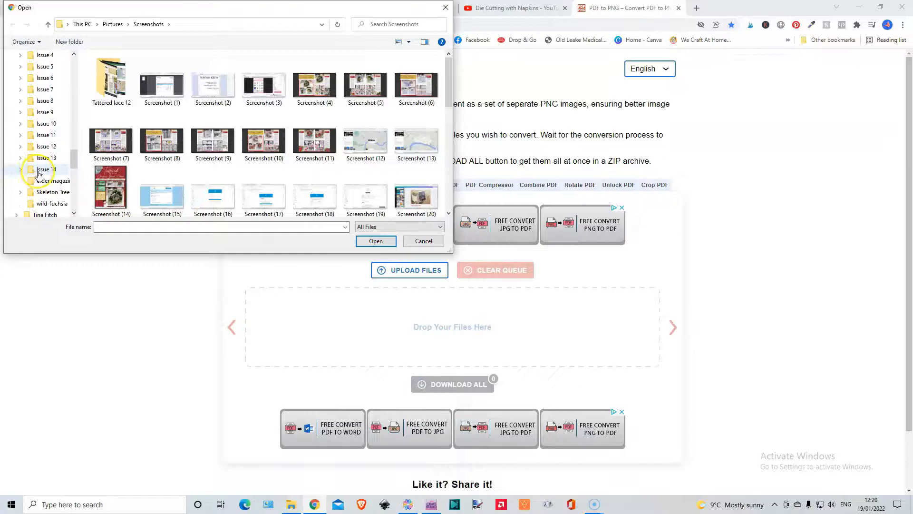
left_click(23, 170)
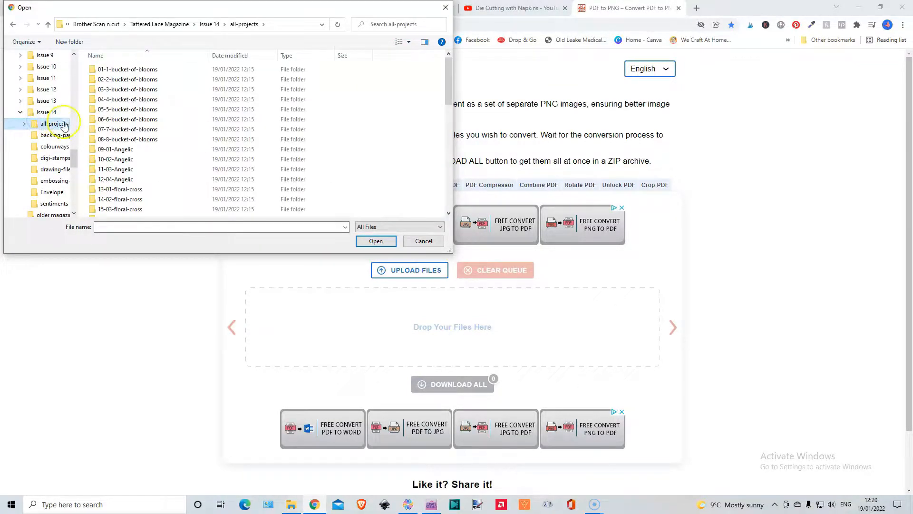
Open the Charisma folder inside the Project Files of 01-1-bucket-of-blooms.
double_click(114, 71)
left_click(117, 70)
double_click(117, 71)
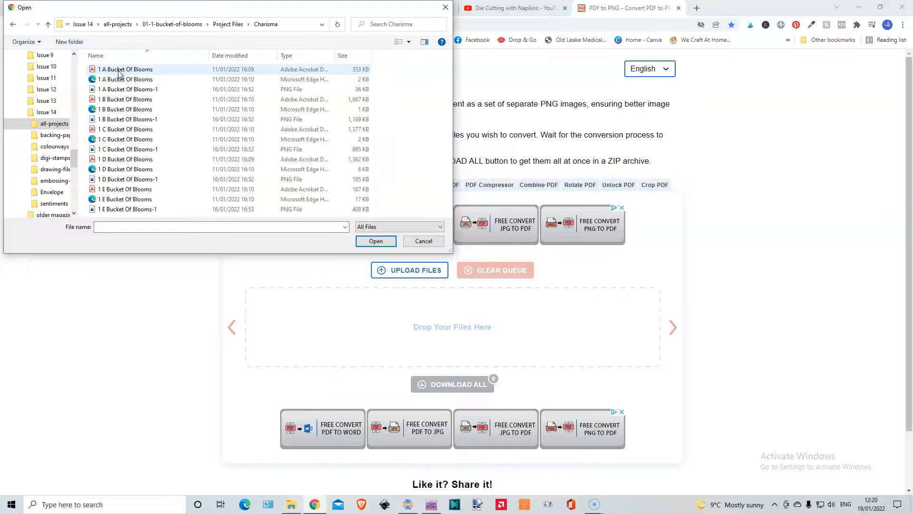
Upload the 1 A, 1 B and 1 C Bucket Of Blooms PDFs for conversion and download all the resulting PNGs together.
left_click(119, 72)
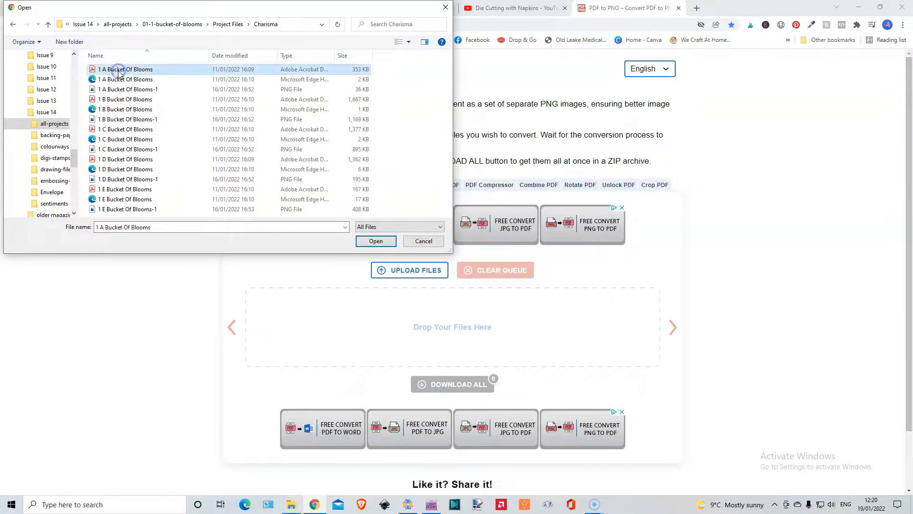
left_click(114, 100, "ctrl")
left_click(119, 130, "ctrl")
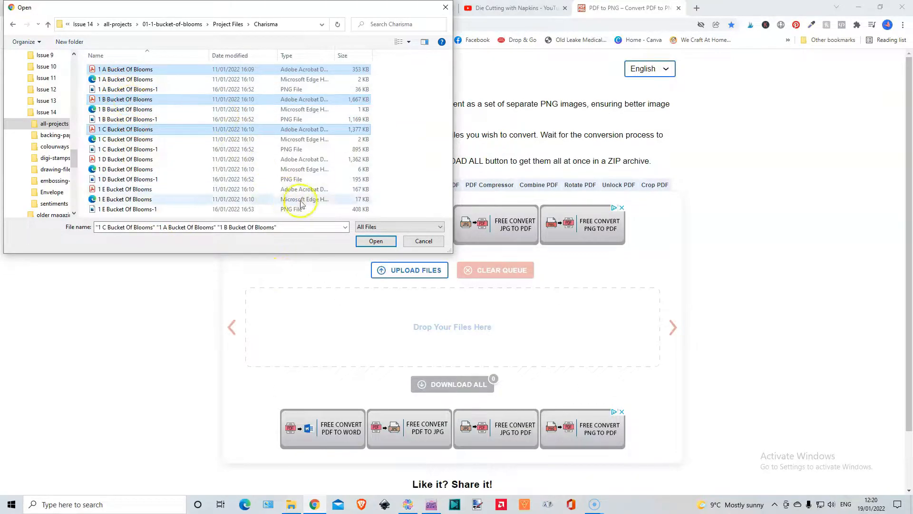
left_click(374, 244)
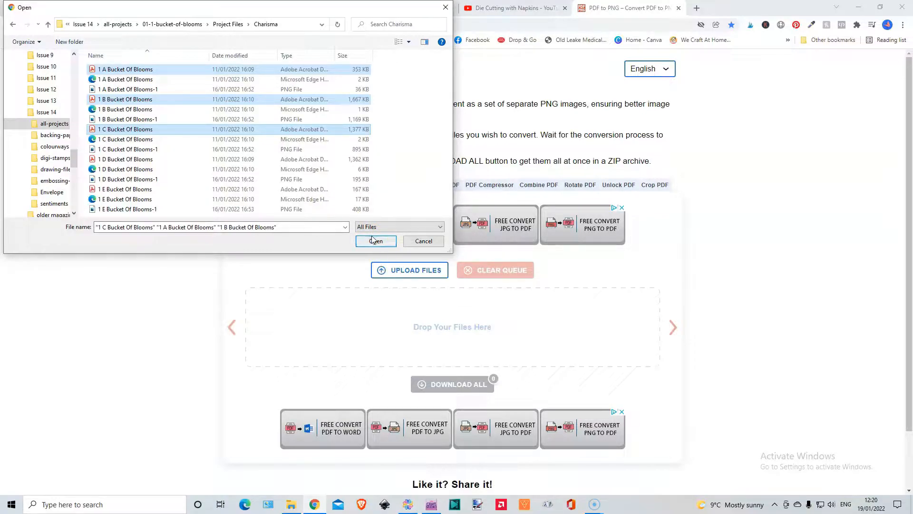
left_click(373, 243)
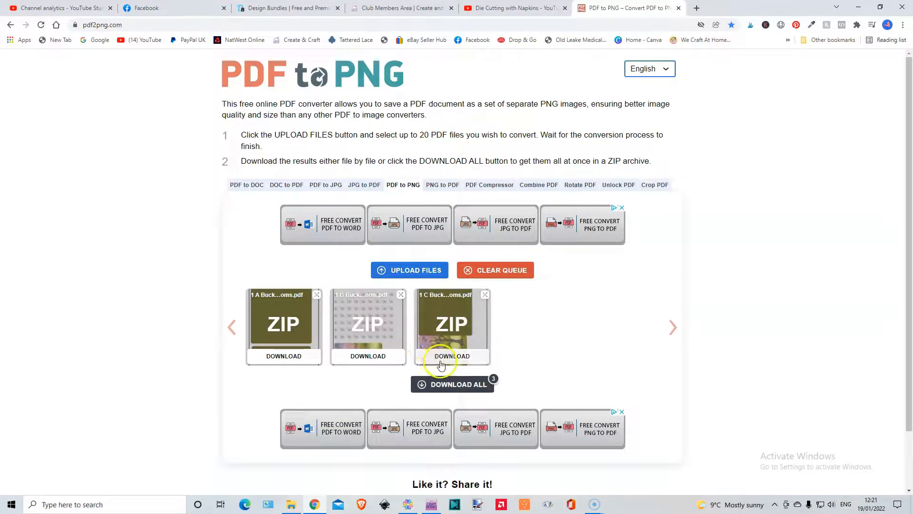
left_click(446, 387)
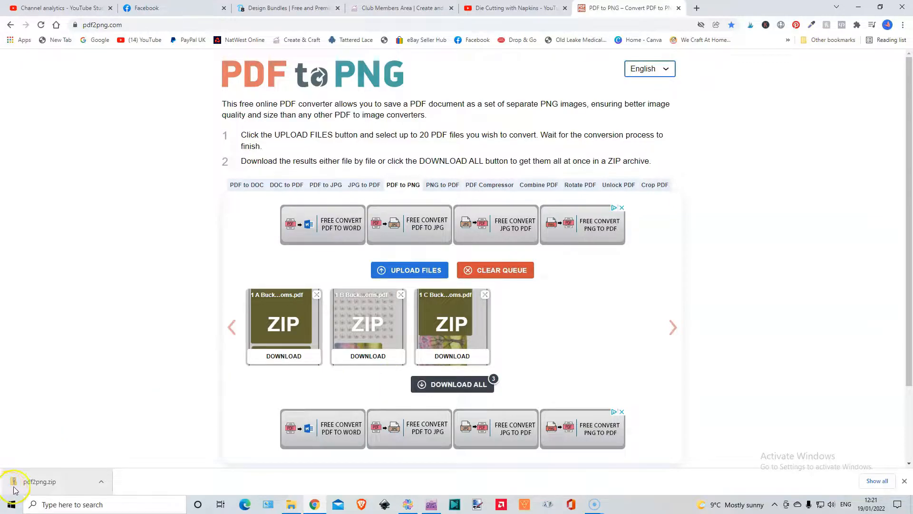
Open the downloaded pdf2png.zip, and in the other File Explorer window show the 01-1-bucket-of-blooms Charisma folder as large thumbnails.
left_click(42, 483)
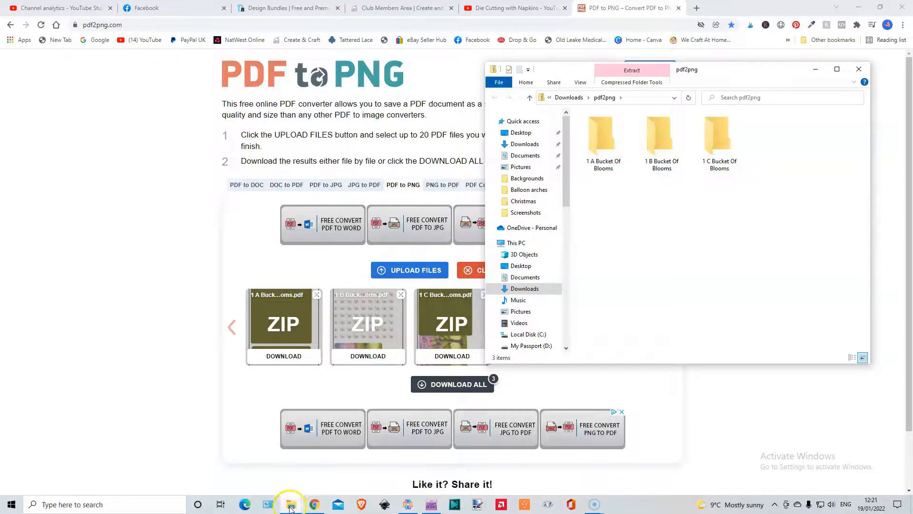
mouse_move(291, 508)
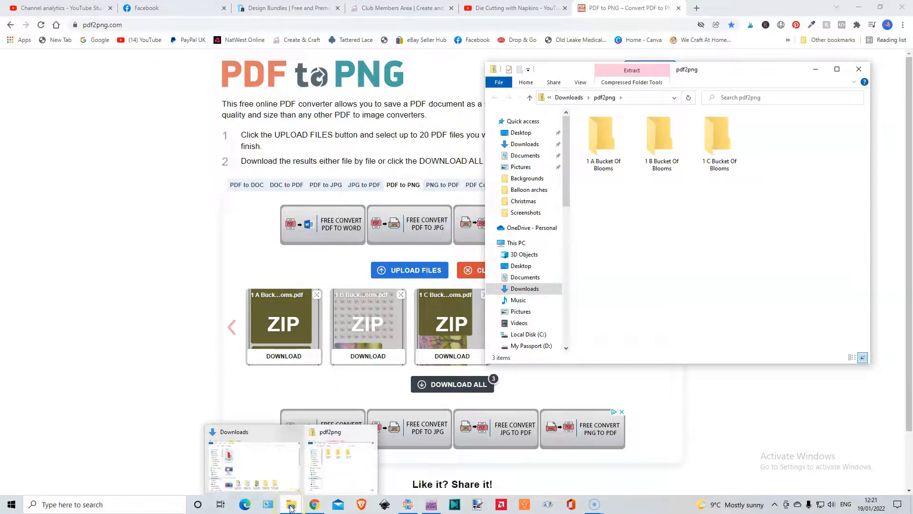
left_click(273, 468)
left_click(135, 66)
double_click(150, 69)
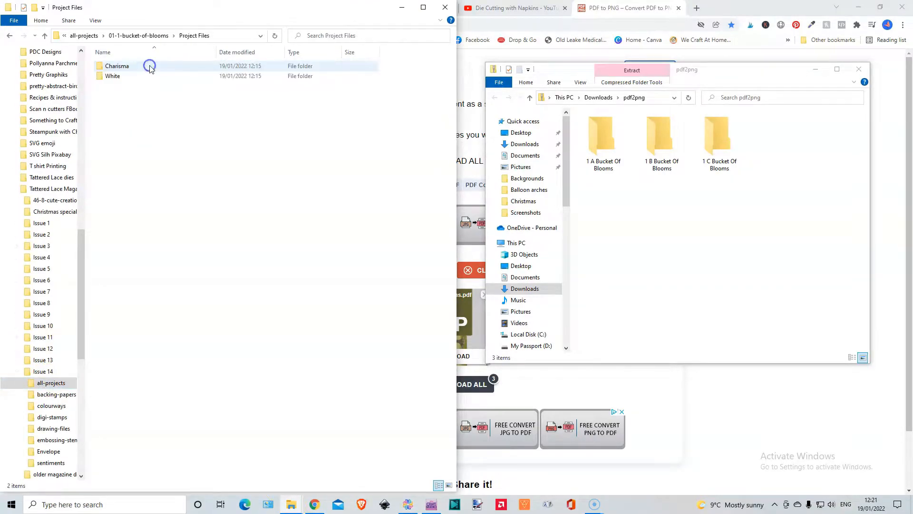
double_click(147, 65)
left_click(183, 264)
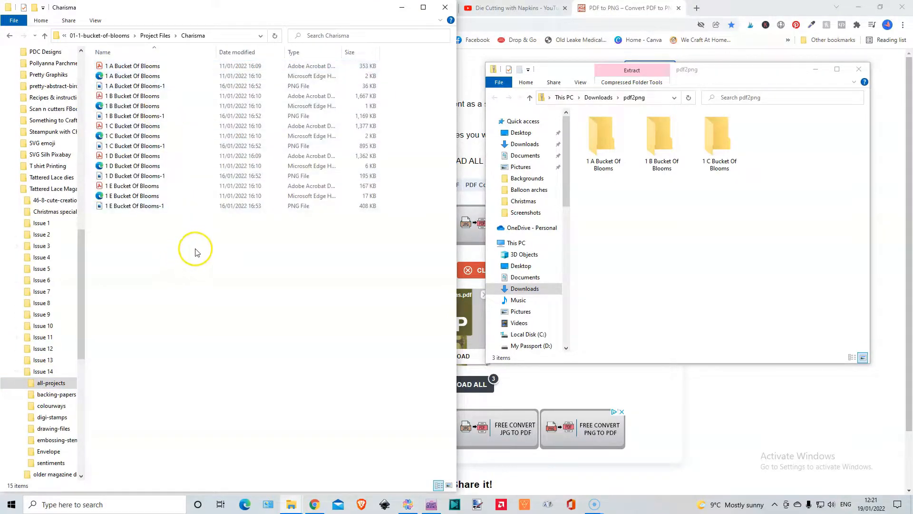
left_click(438, 485)
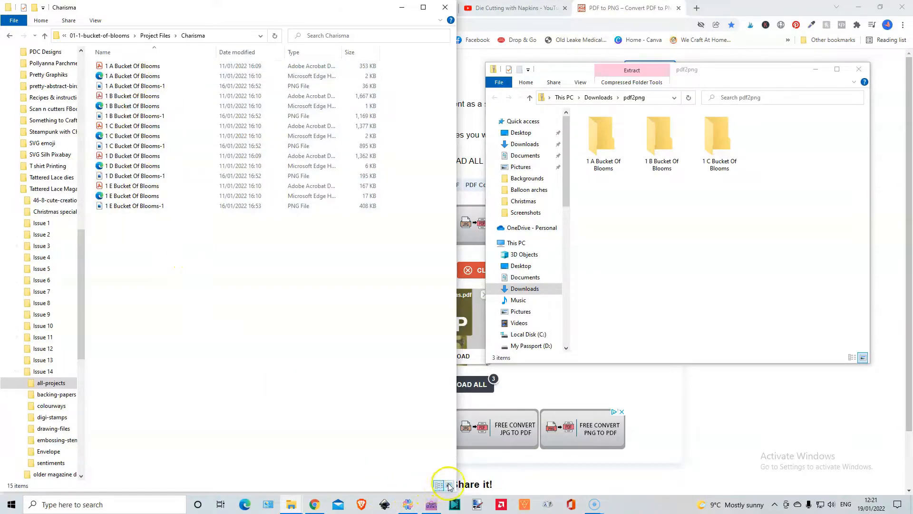
left_click(449, 486)
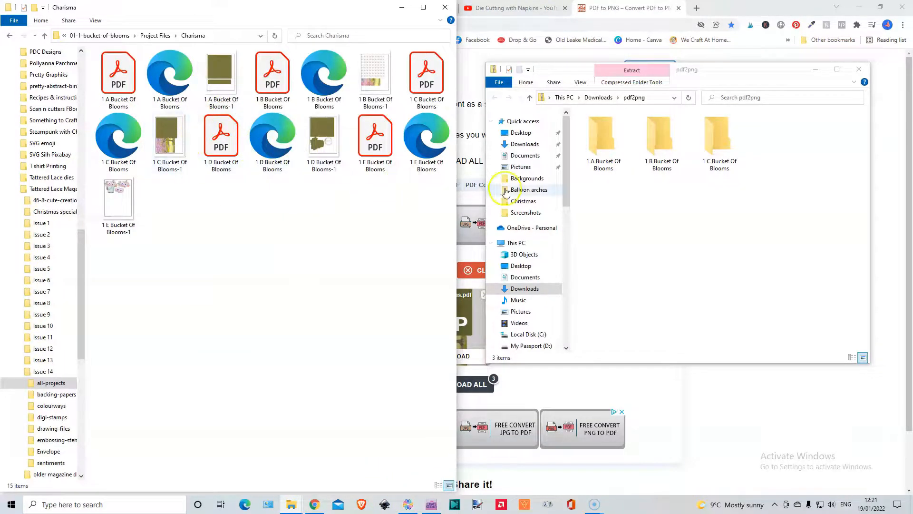
Try to copy the converted 1 A Bucket Of Blooms-1 PNG into the Charisma folder, skipping the file that already exists.
double_click(601, 144)
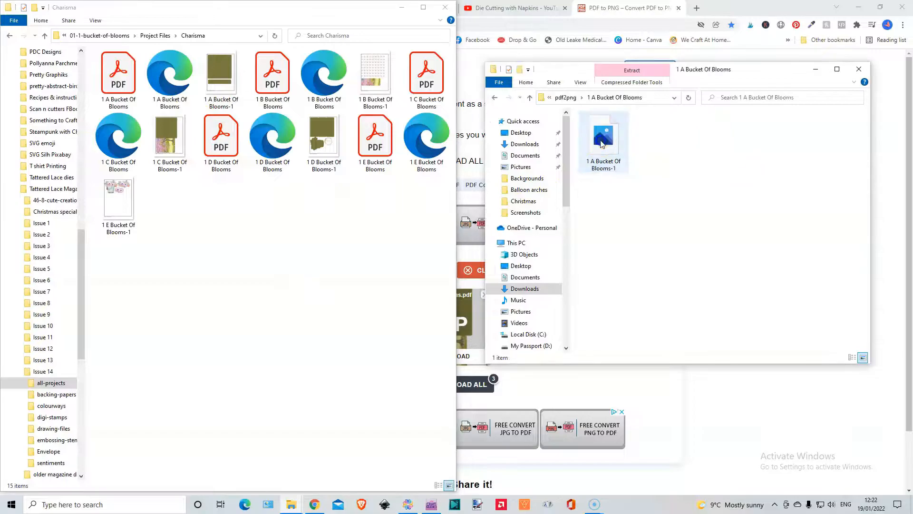
left_click_drag(607, 148, 214, 255)
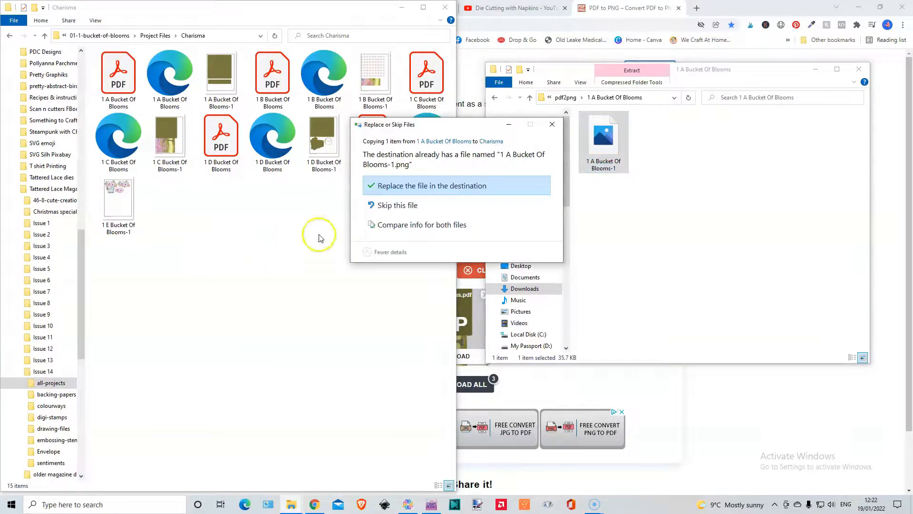
left_click(400, 206)
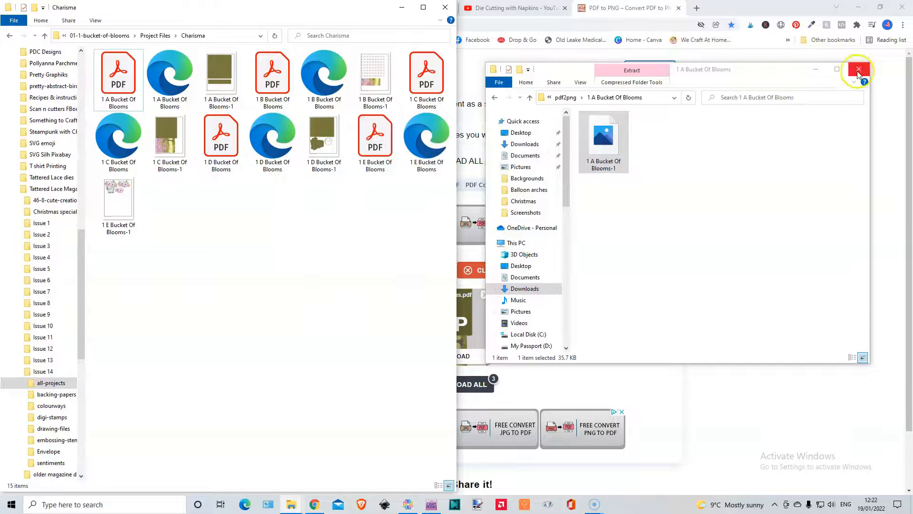
Delete the pdf2png archive from the Downloads folder and close that window.
left_click(565, 97)
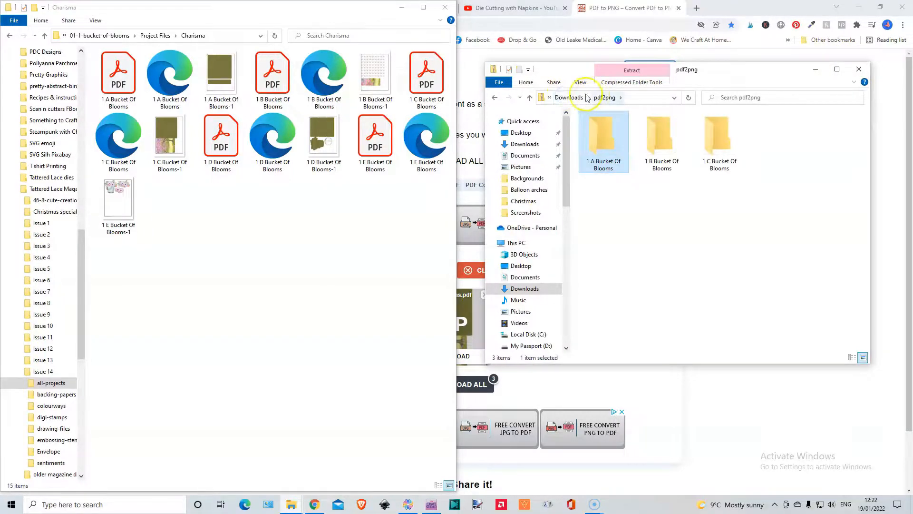
left_click(570, 97)
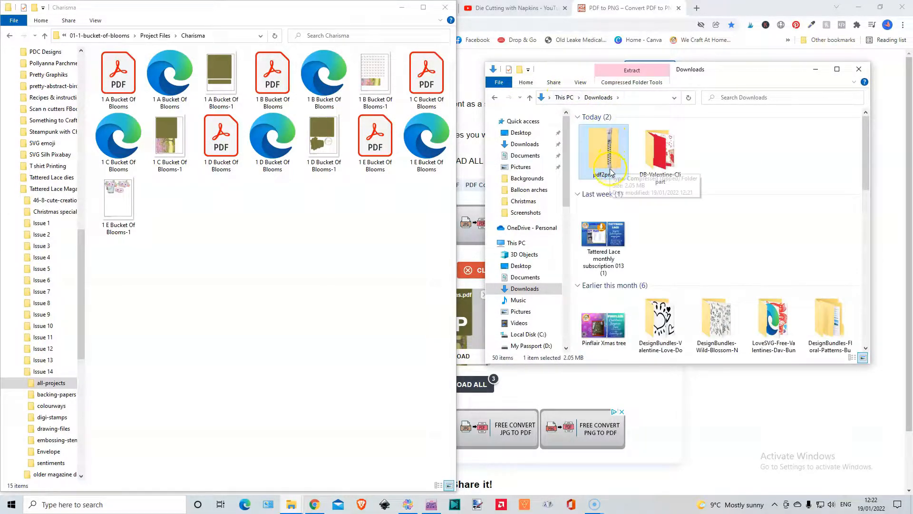
key("Delete")
left_click(858, 70)
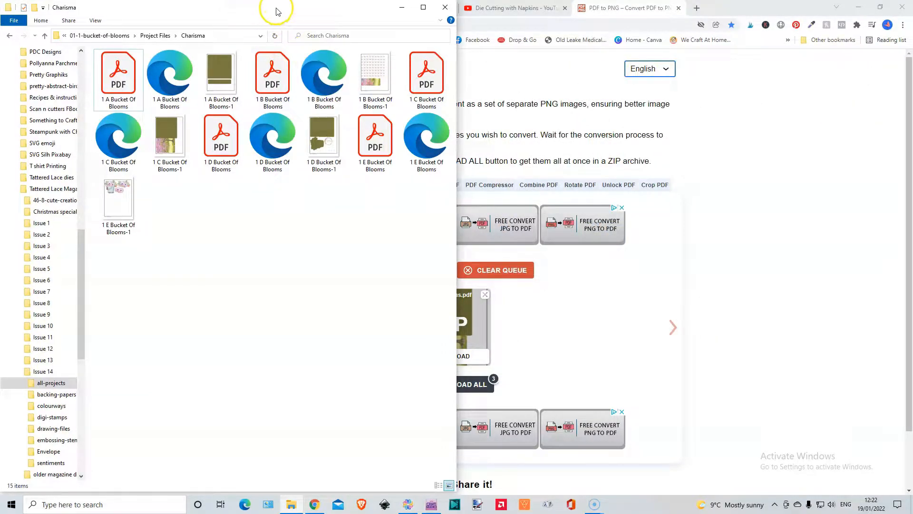
Minimize the Charisma folder window and switch back to My Craft Studio Elite.
left_click_drag(301, 13, 311, 50)
left_click(413, 40)
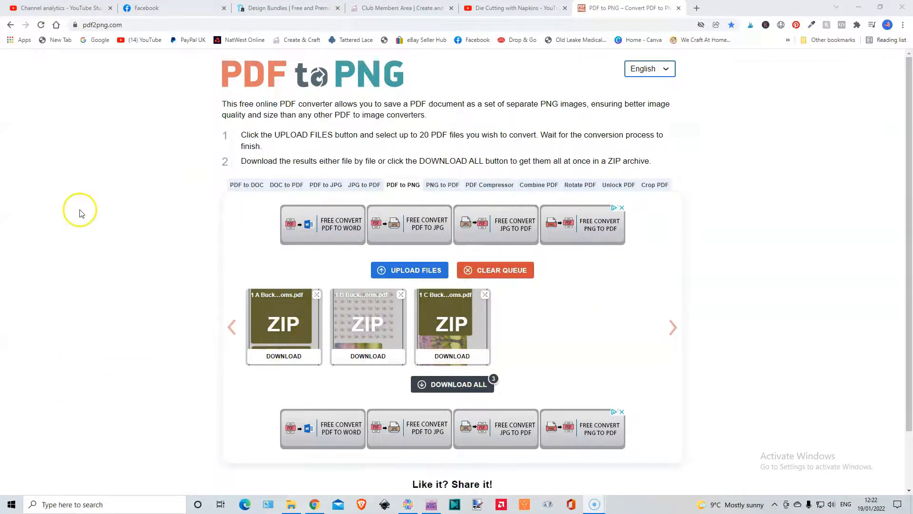
left_click(429, 505)
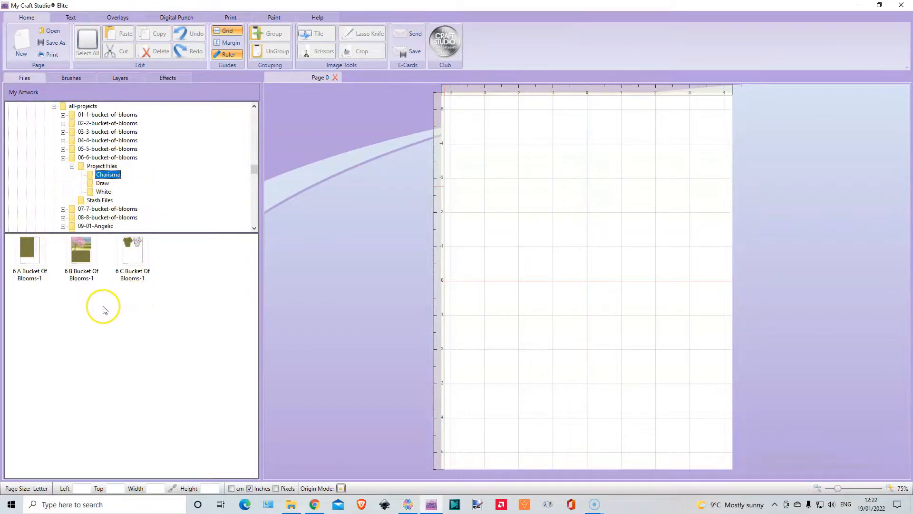
Place the 6 B Bucket Of Blooms-1 sheet on the page and crop away its lower olive panel.
left_click_drag(74, 248, 314, 224)
left_click_drag(391, 178, 554, 221)
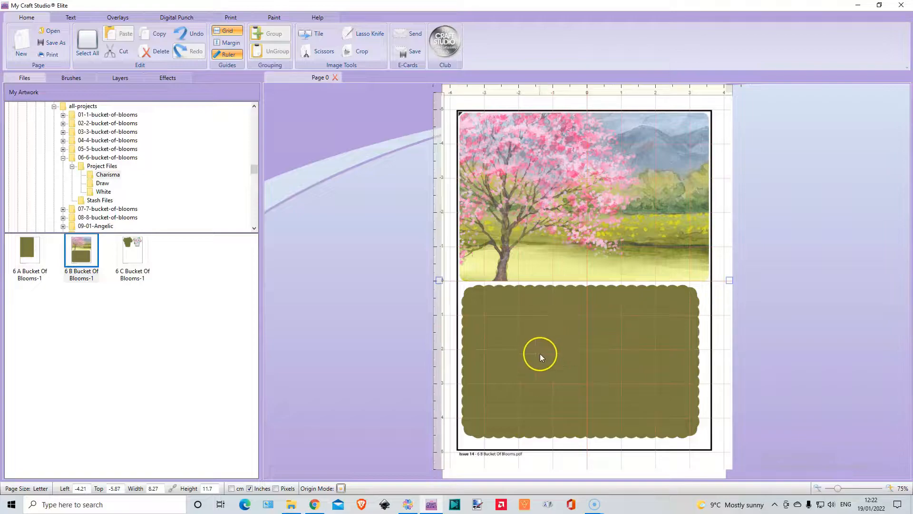
left_click(360, 55)
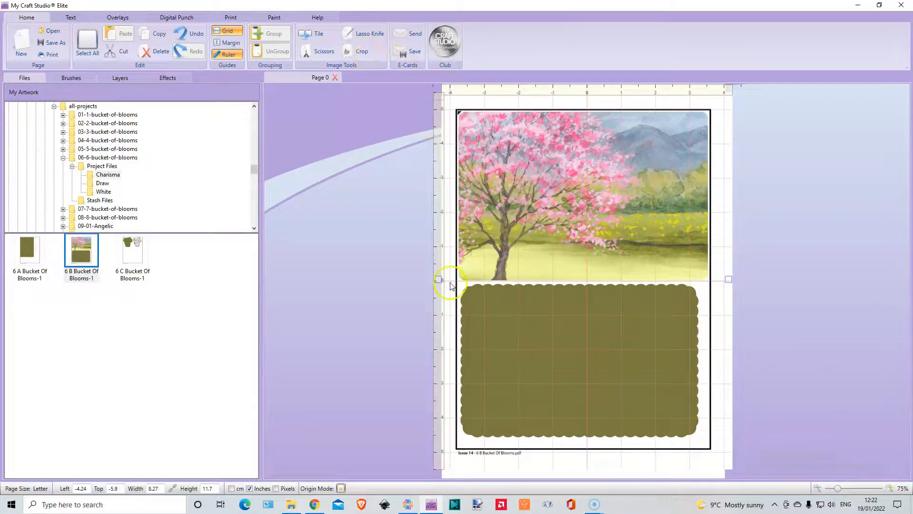
left_click(360, 53)
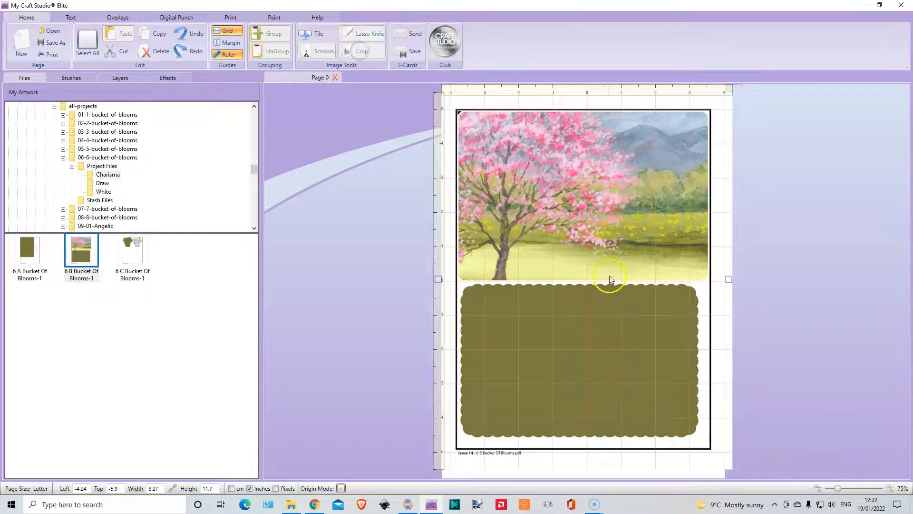
left_click(635, 403)
left_click_drag(590, 393, 595, 343)
left_click_drag(591, 431, 588, 235)
left_click_drag(583, 153, 590, 294)
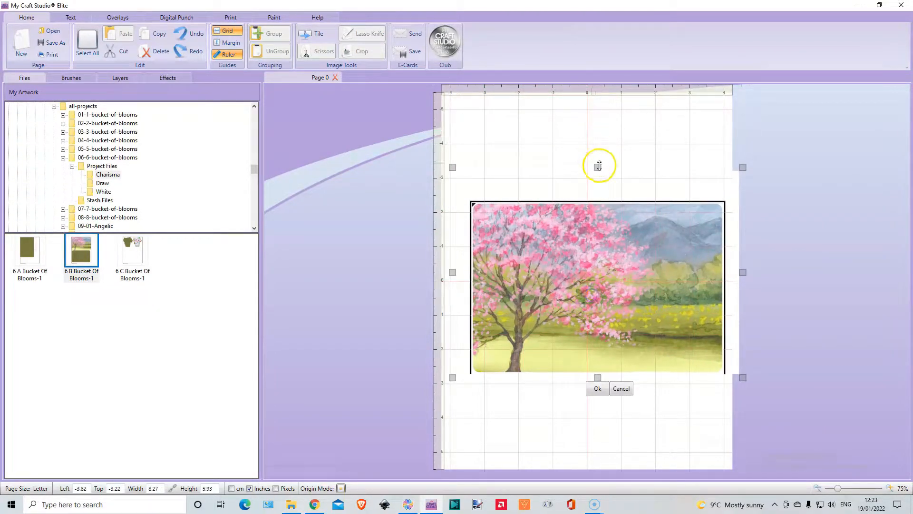
Crop the black border off the tree landscape's top and both sides, and move the landscape to the top of the page.
left_click_drag(598, 165, 599, 199)
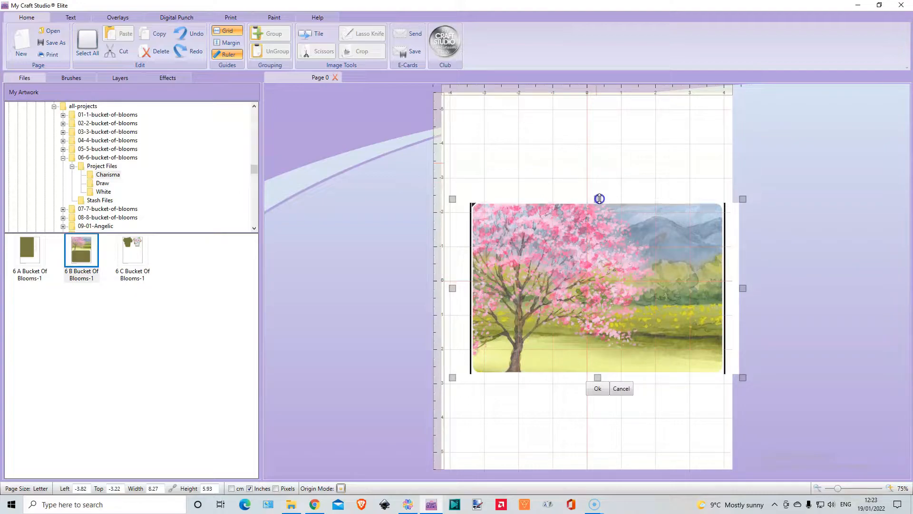
left_click_drag(452, 287, 471, 288)
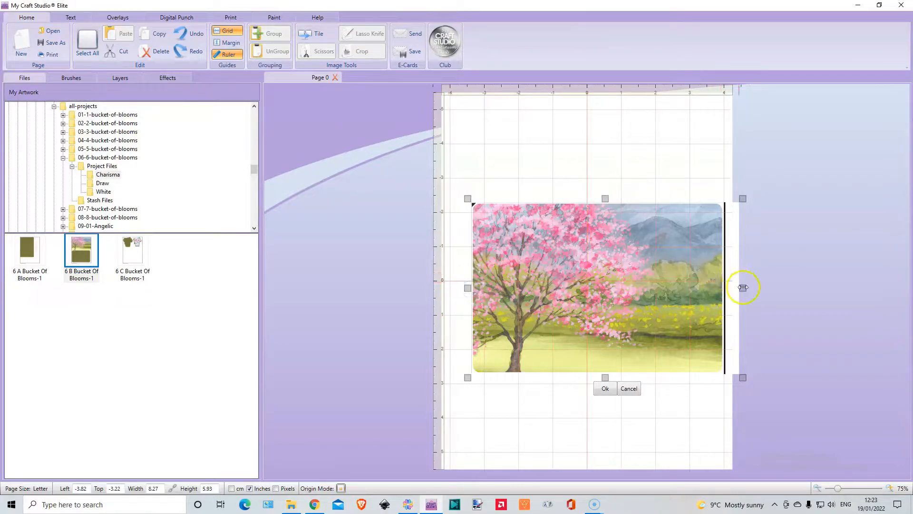
left_click_drag(745, 290, 729, 289)
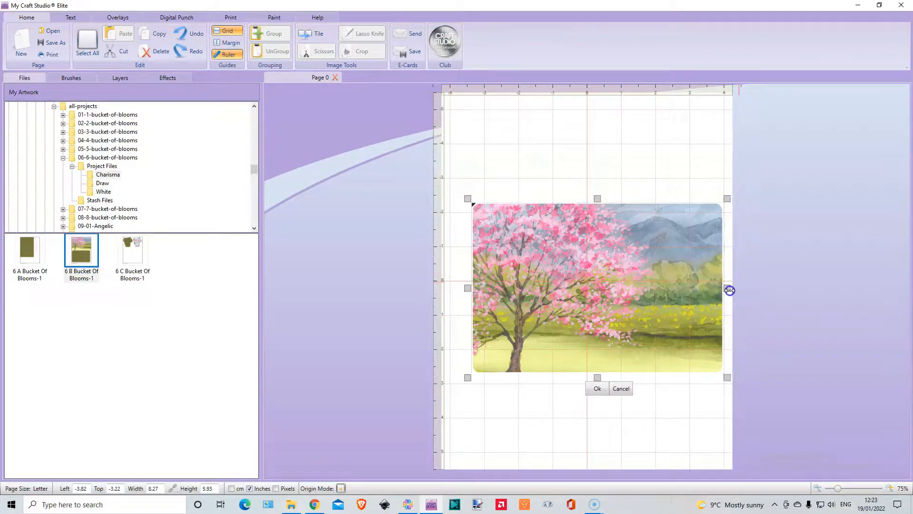
left_click(596, 388)
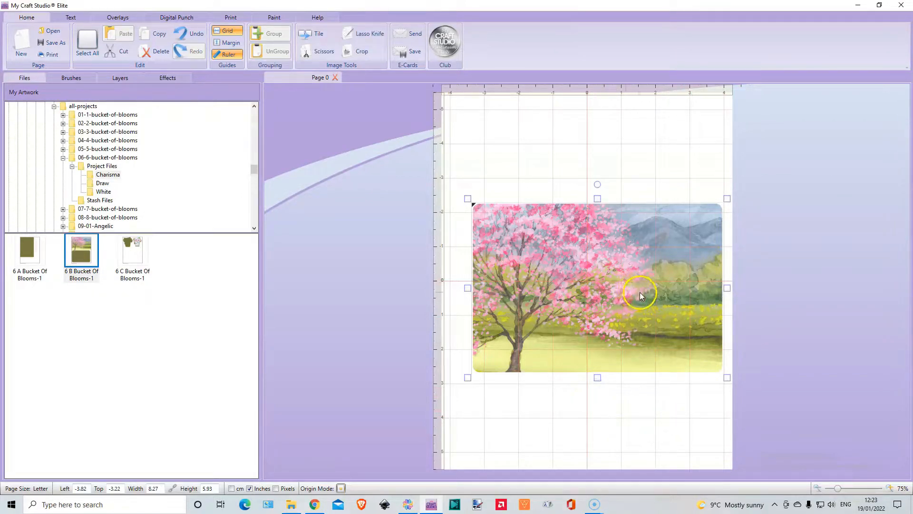
left_click_drag(602, 288, 588, 188)
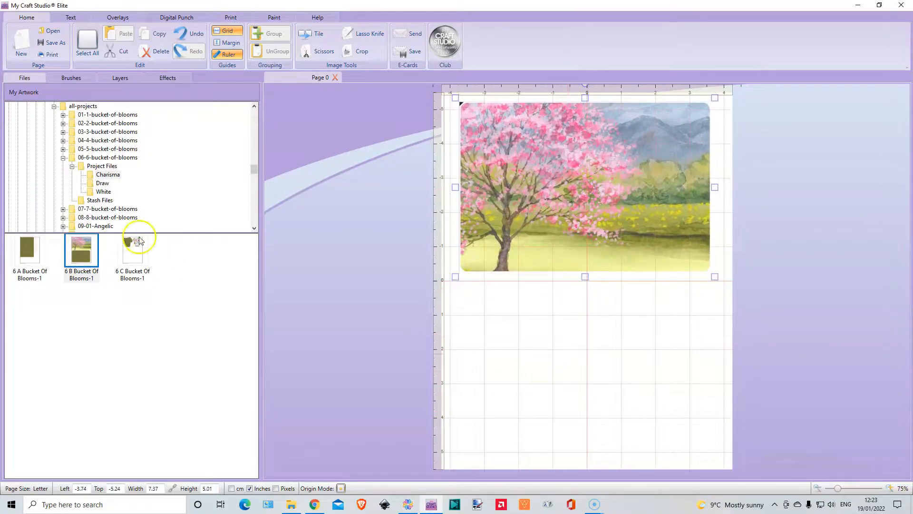
Place the 6 C Bucket Of Blooms-1 sheet over the page's left edge, with its top just above the page.
left_click(133, 251)
left_click_drag(133, 252, 306, 209)
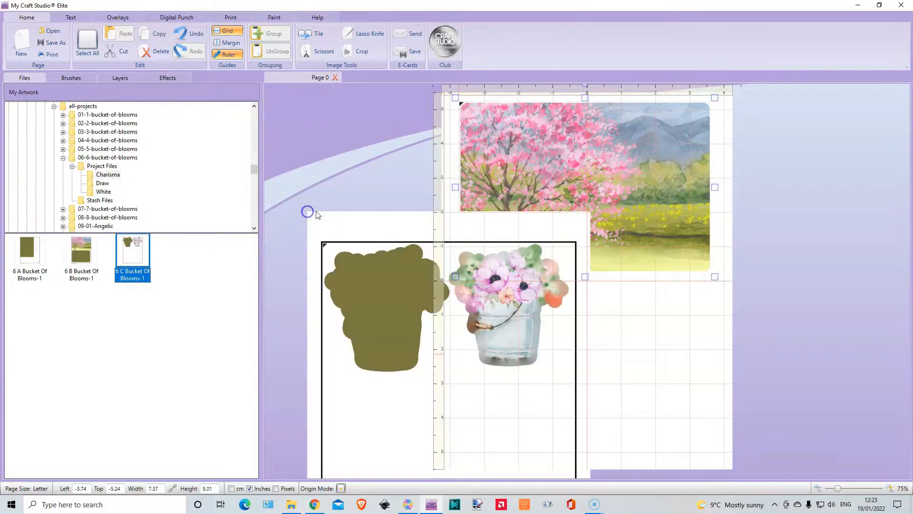
left_click_drag(391, 326, 383, 207)
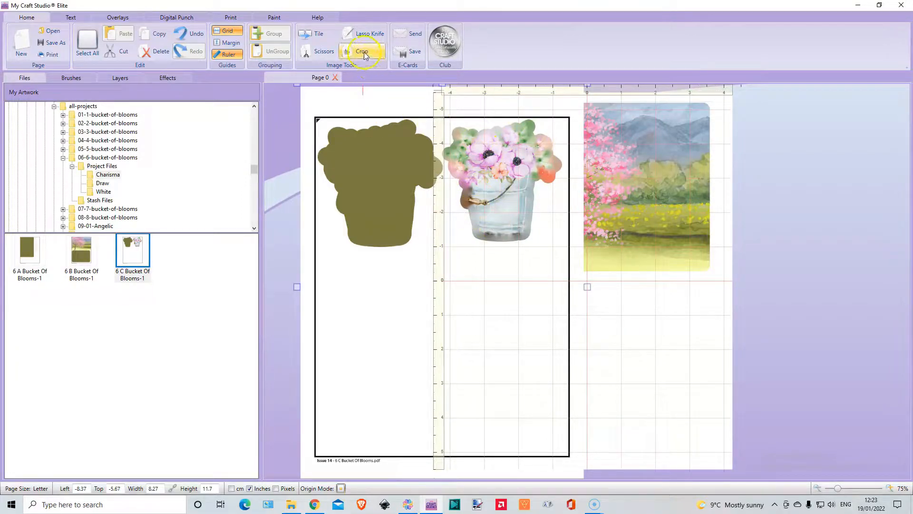
Outline the flower-filled bucket on the 6 C sheet with a closed Scissors path.
left_click(325, 52)
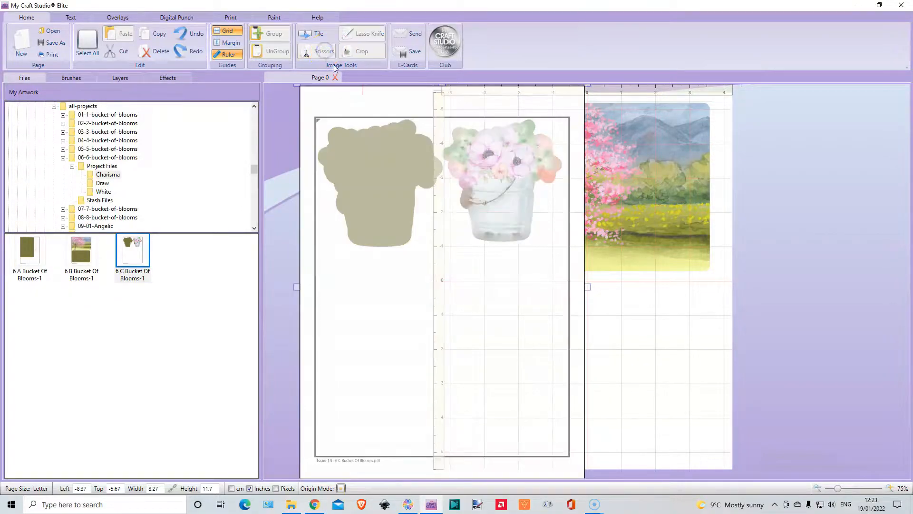
left_click(450, 137)
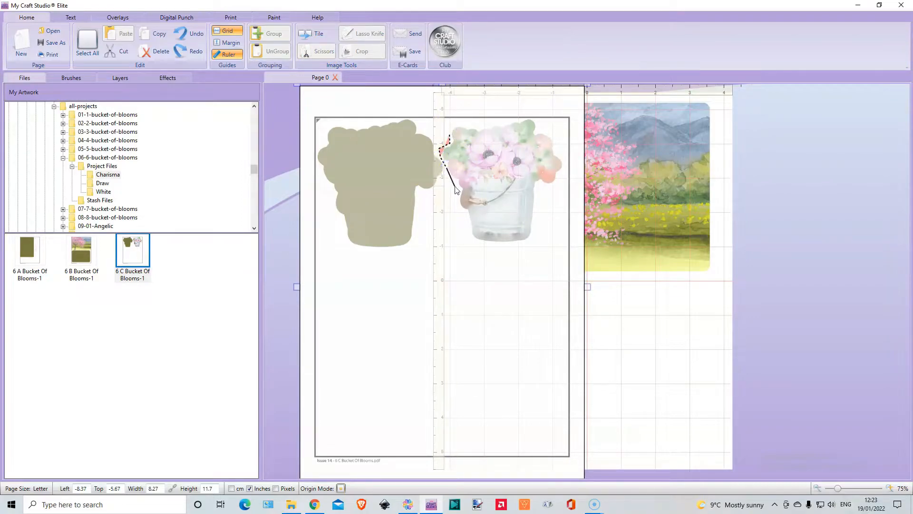
left_click(460, 213)
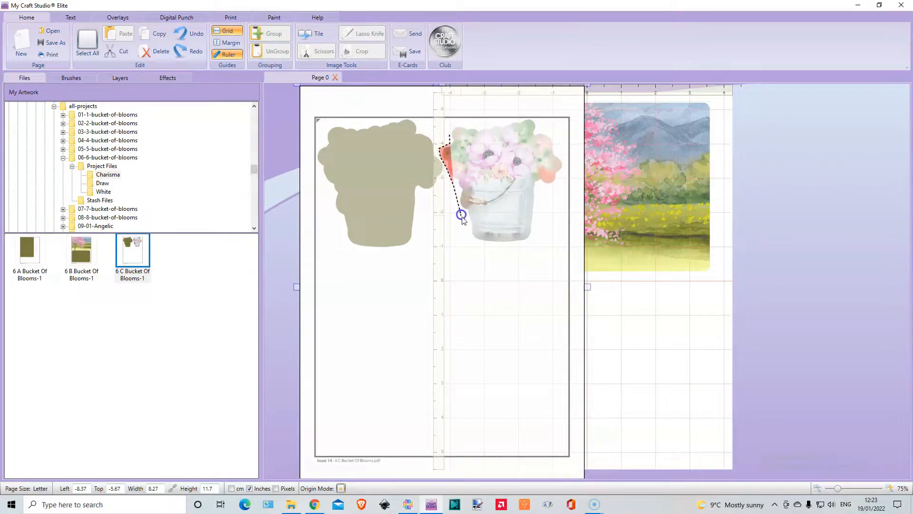
left_click(474, 242)
left_click(532, 244)
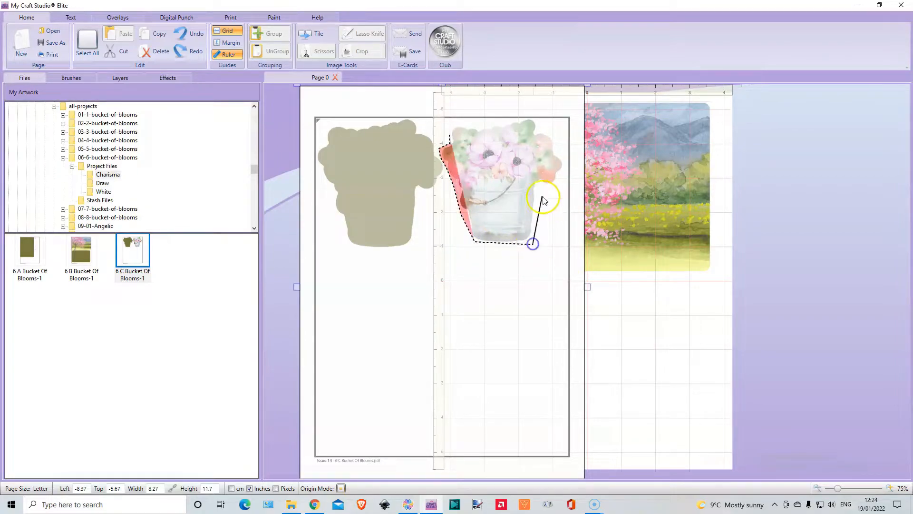
left_click(542, 187)
left_click(560, 186)
left_click(565, 158)
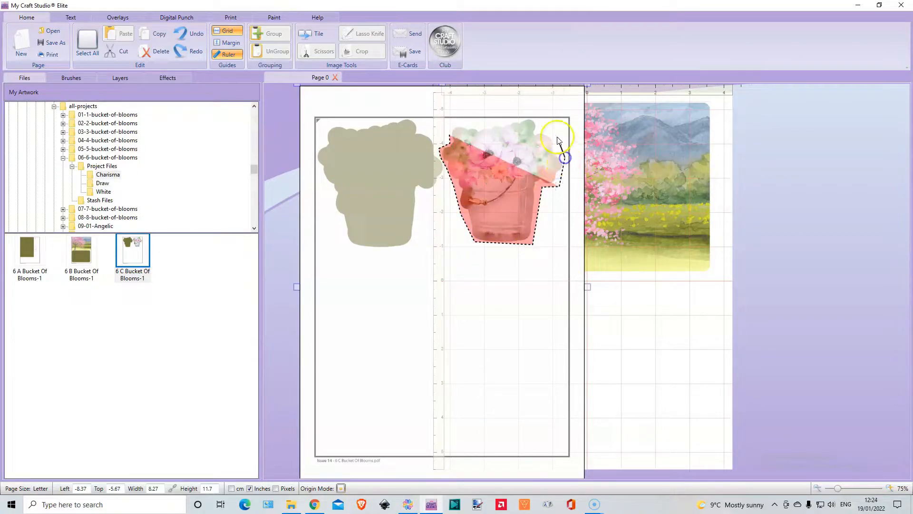
left_click(536, 120)
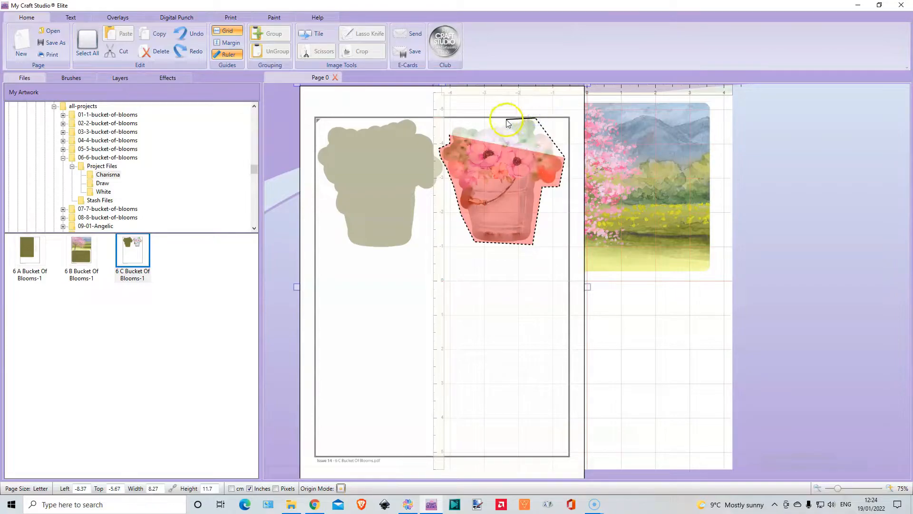
left_click(506, 119)
left_click(452, 127)
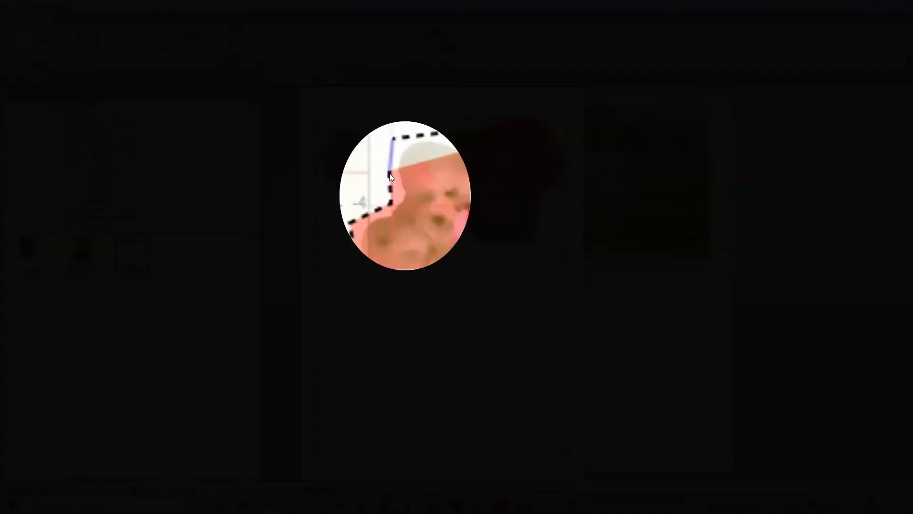
left_click(389, 173)
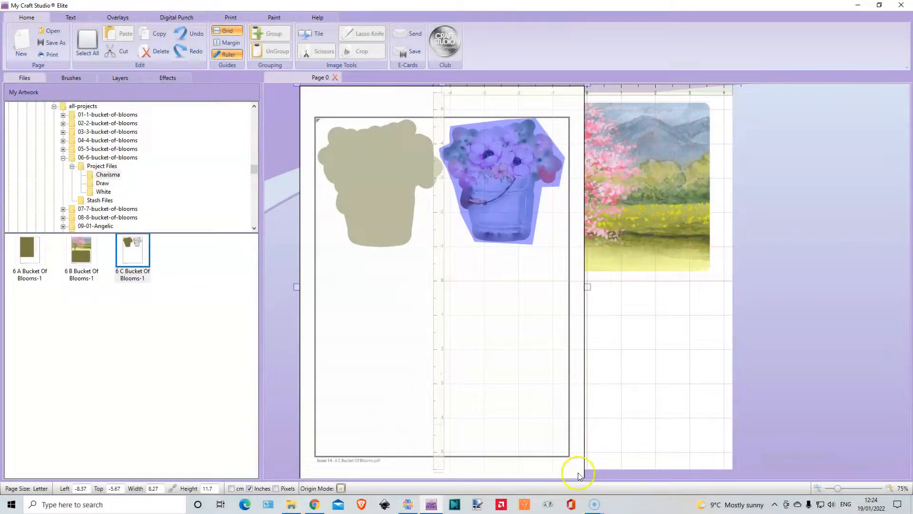
Keep only the inner part of the Scissors cut and place the flower bucket below the landscape's left half.
left_click(816, 488)
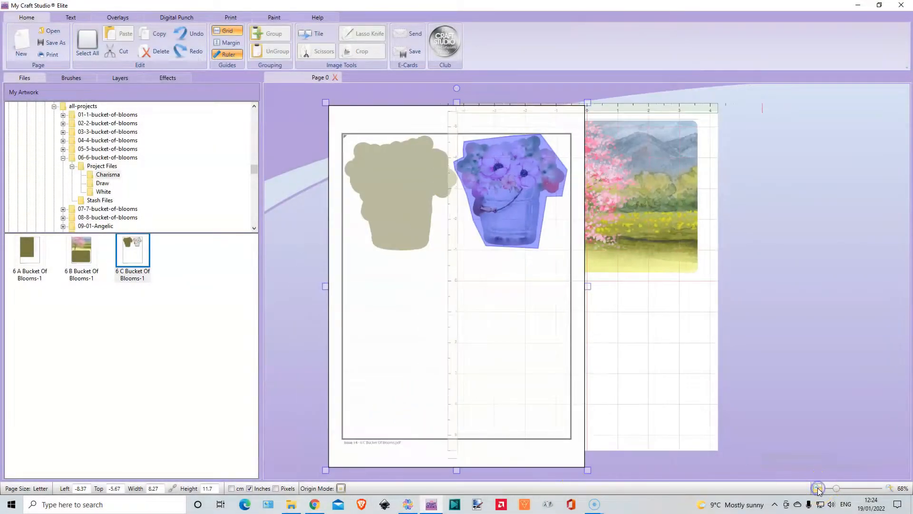
left_click(817, 489)
left_click(450, 472)
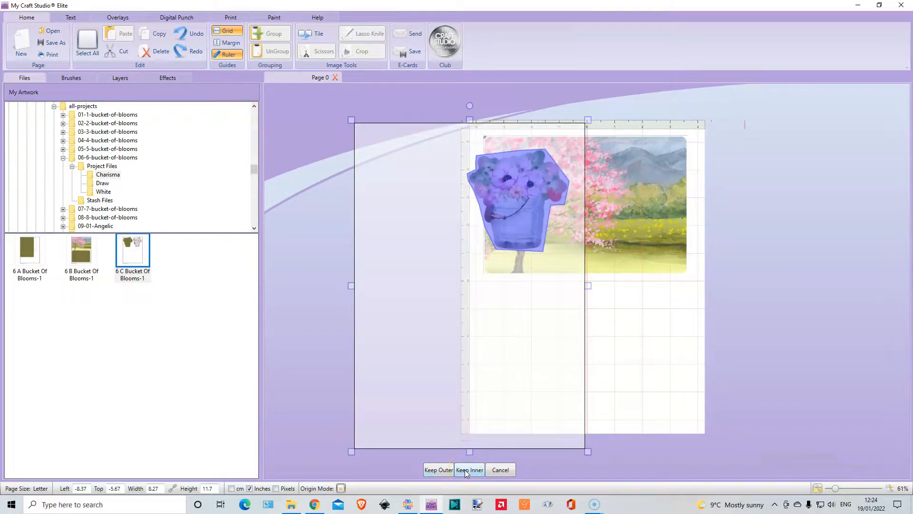
left_click(442, 470)
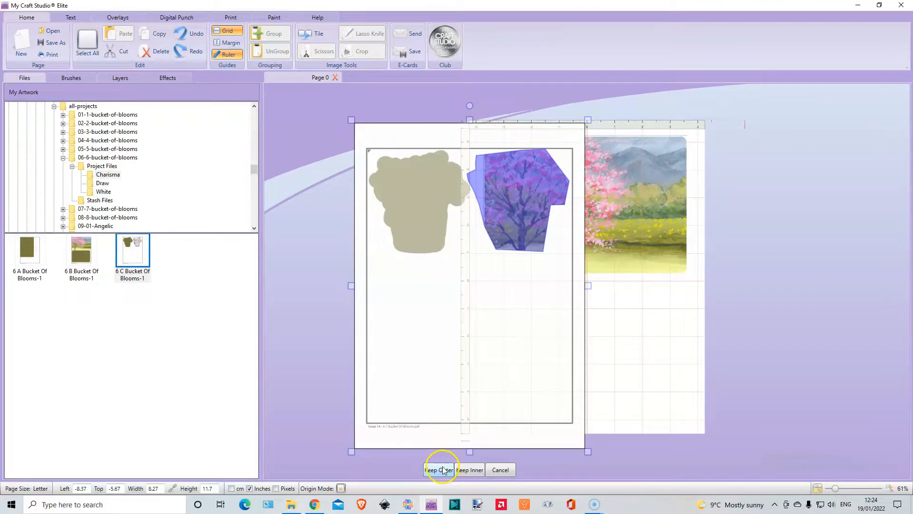
left_click(469, 470)
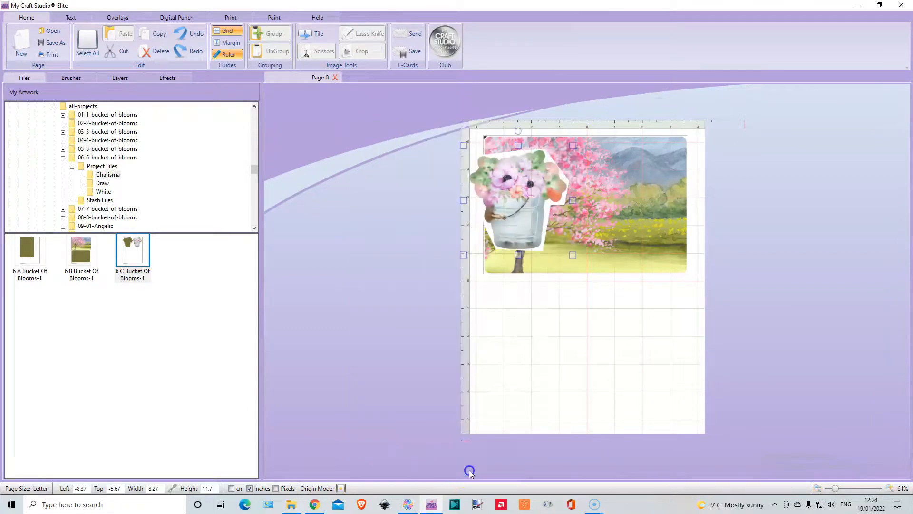
left_click_drag(520, 184, 533, 312)
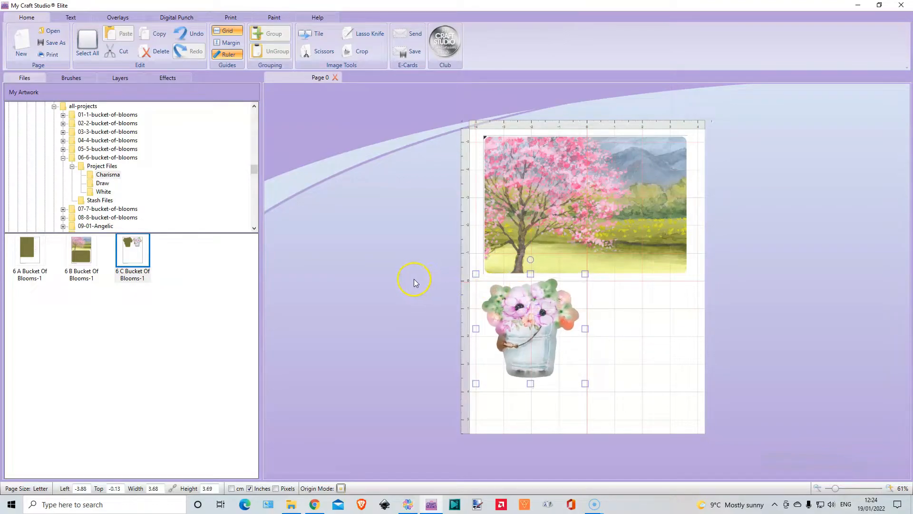
Browse to the Charisma project files of 10-02-Angelic and place the 2 E Angelic-1 sheet beside the page.
left_click(72, 167)
left_click(63, 157)
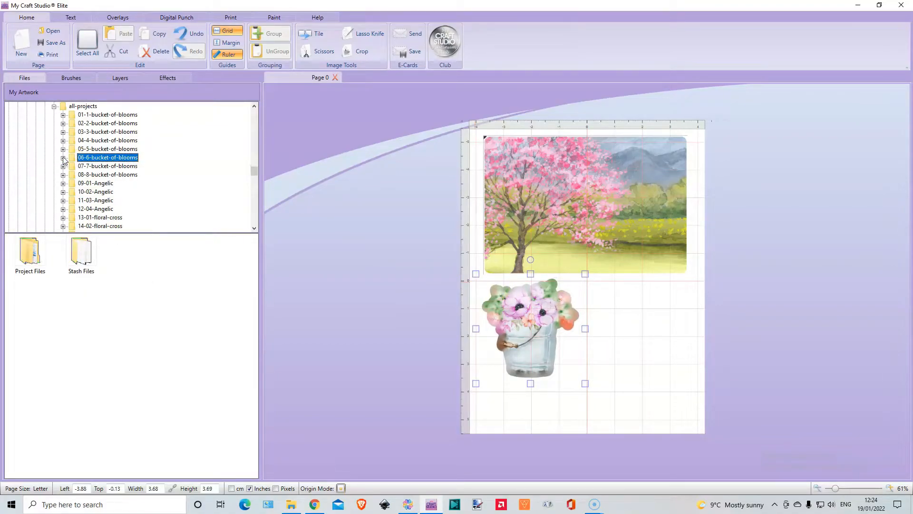
left_click(63, 192)
left_click(72, 200)
left_click(108, 209)
left_click_drag(29, 302, 365, 237)
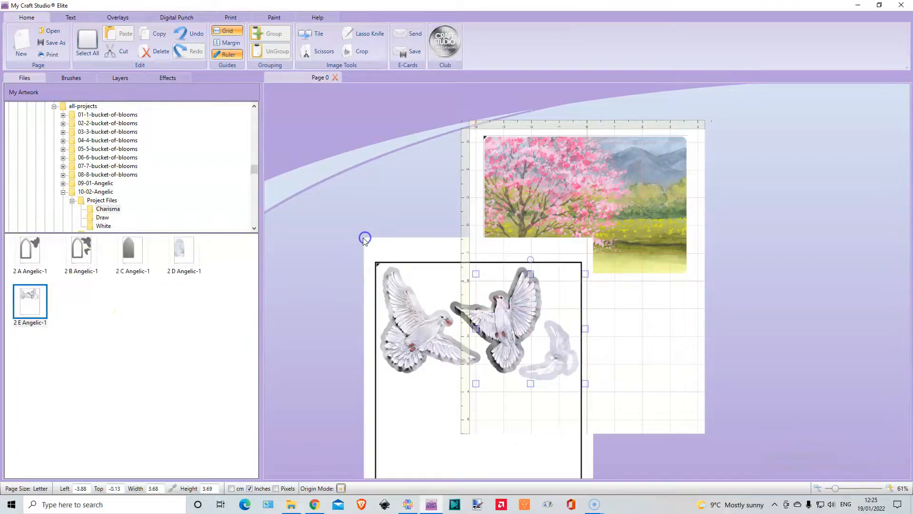
left_click_drag(509, 329, 425, 230)
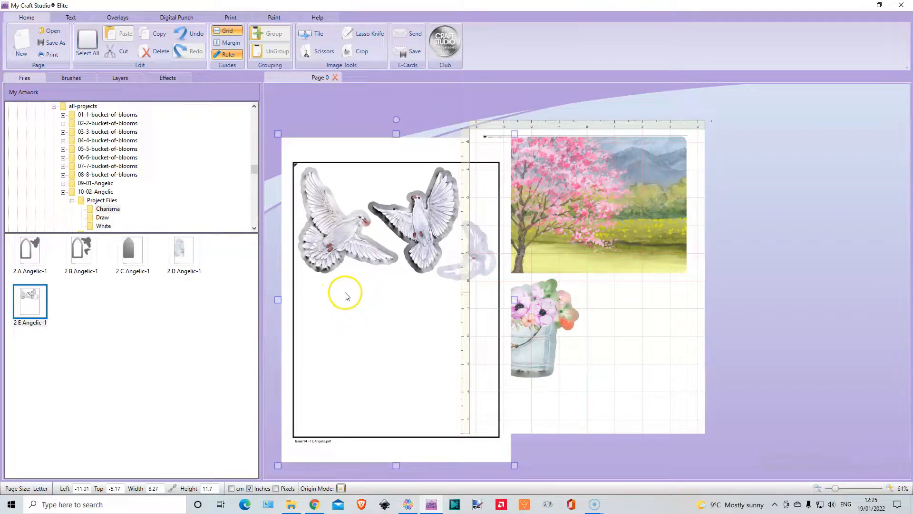
Cut out the leftmost dove with Scissors, keep the inner part, and place it at the lower right of the page.
left_click(321, 51)
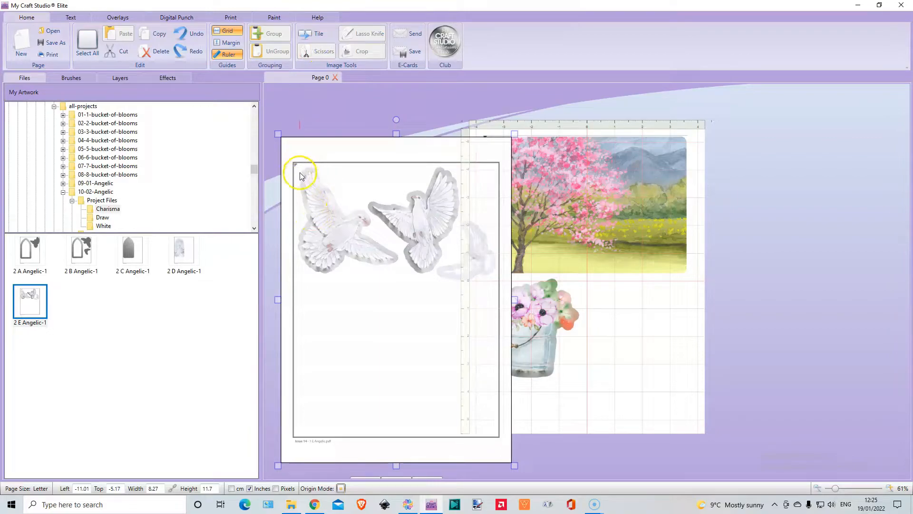
mouse_move(301, 175)
left_mouse_down()
mouse_move(307, 219)
mouse_move(299, 246)
left_mouse_up()
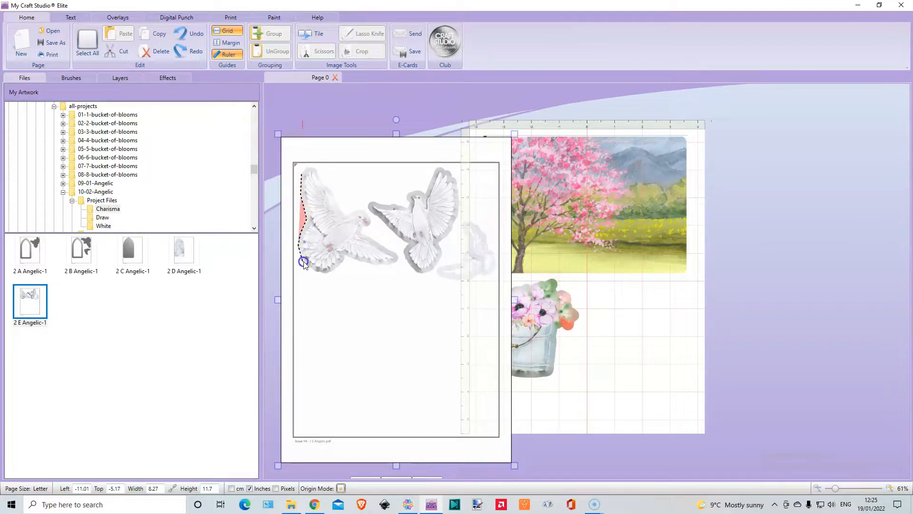
left_click_drag(317, 275, 345, 256)
left_click(367, 264)
left_click(388, 265)
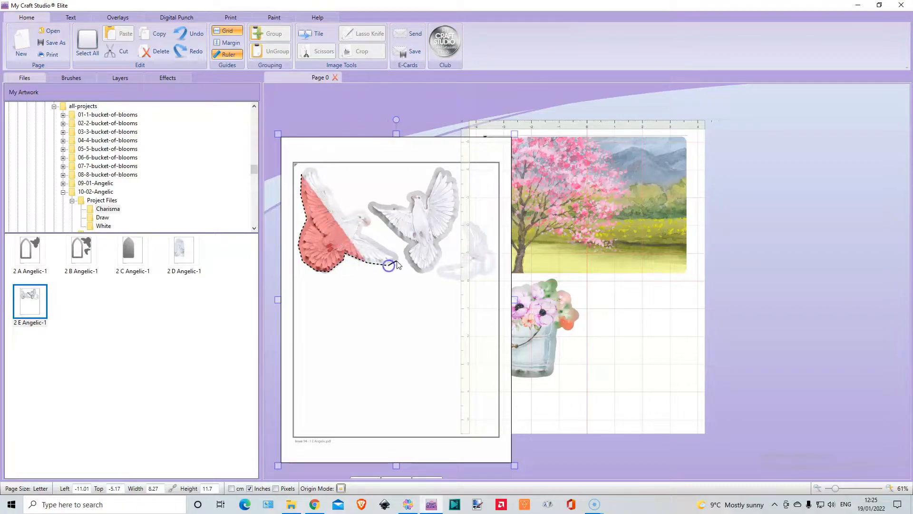
left_click(397, 258)
left_click(396, 253)
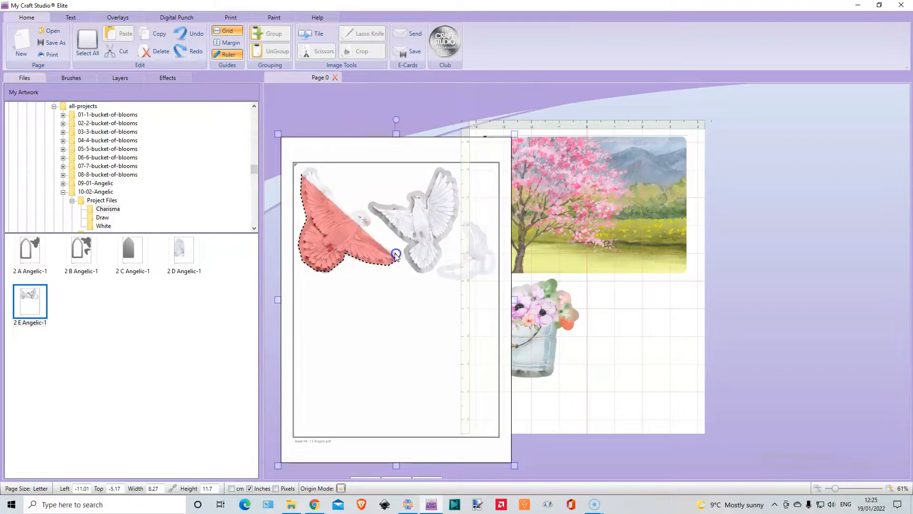
left_click(363, 227)
left_click(371, 228)
left_click(356, 210)
left_click(329, 188)
left_click(311, 167)
left_click(301, 175)
left_click(395, 477)
left_click_drag(351, 246, 663, 372)
Add the 2 E Angelic-1 sheet again and outline its middle dove with a closed Scissors path.
left_click_drag(30, 301, 371, 249)
left_click(318, 52)
left_click(385, 210)
left_click(348, 208)
left_click(382, 257)
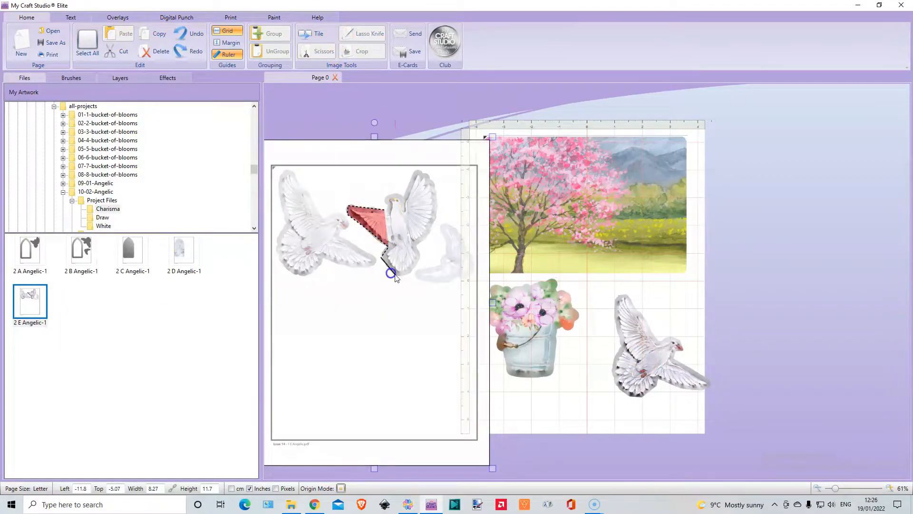
left_click(399, 276)
left_click(434, 216)
left_click(427, 172)
left_click(403, 199)
left_click(384, 209)
Keep the inner part of the middle dove's cut and place it between the bucket and the first dove.
left_click_drag(836, 489, 834, 488)
left_click(402, 463)
mouse_move(421, 237)
left_mouse_down()
mouse_move(451, 318)
mouse_move(595, 376)
left_mouse_up()
Add another 2 E Angelic-1 sheet and outline its small pale dove with a closed Scissors path.
left_click_drag(30, 301, 372, 235)
left_click(317, 52)
left_click(421, 193)
left_click(423, 223)
left_click(399, 233)
left_click(406, 241)
left_click(446, 216)
left_click(422, 193)
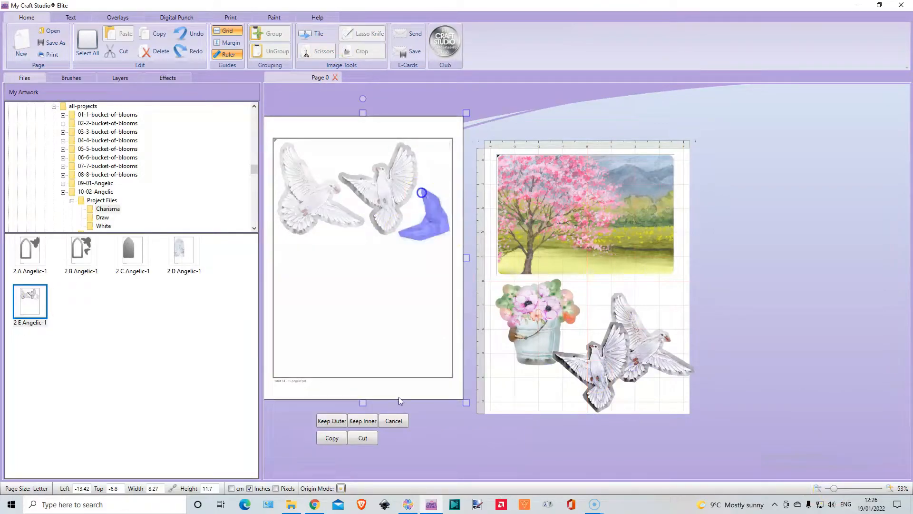
Keep the small dove's inner cut and place it at the bucket's base, and shift the first large dove up and left behind the second.
left_click(362, 421)
left_click_drag(431, 220, 536, 381)
left_click_drag(834, 488, 838, 490)
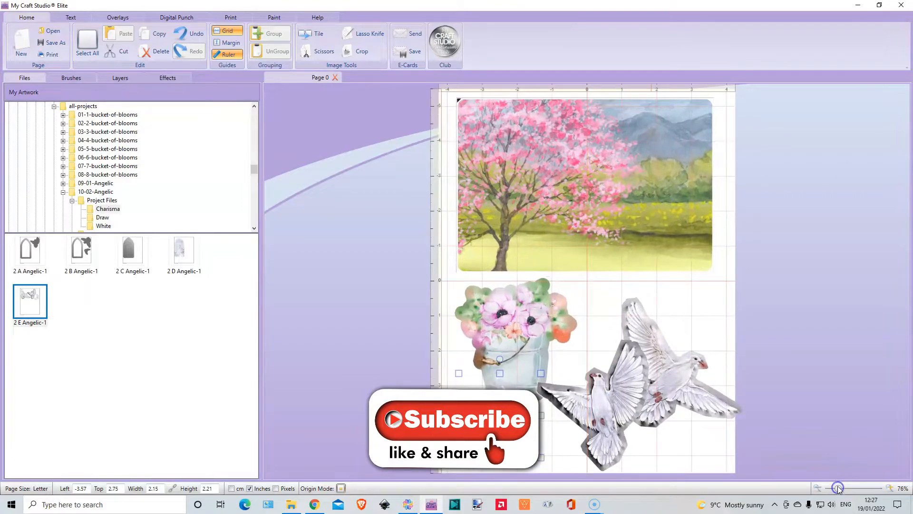
left_click_drag(673, 377, 625, 356)
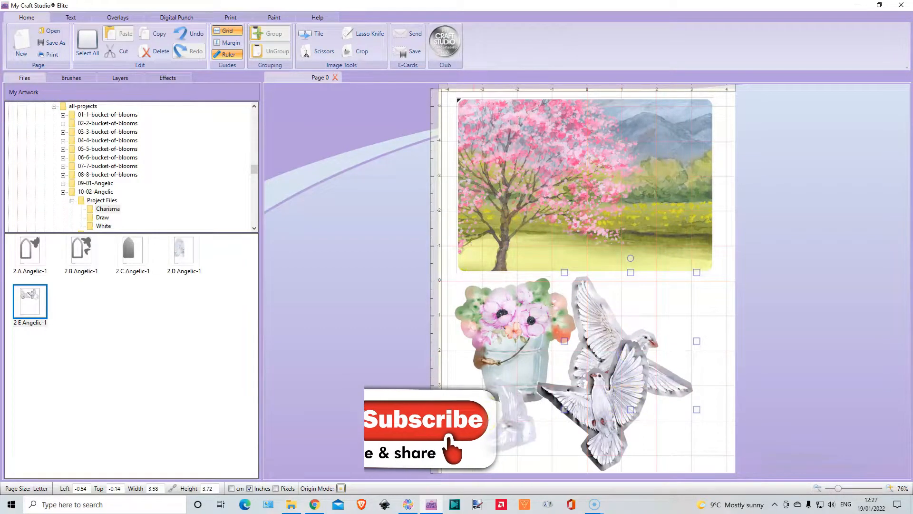
Spread the bucket and the three dove cut-outs apart in the space below the tree landscape, with the pale dove under the bucket.
left_click_drag(505, 426, 699, 337)
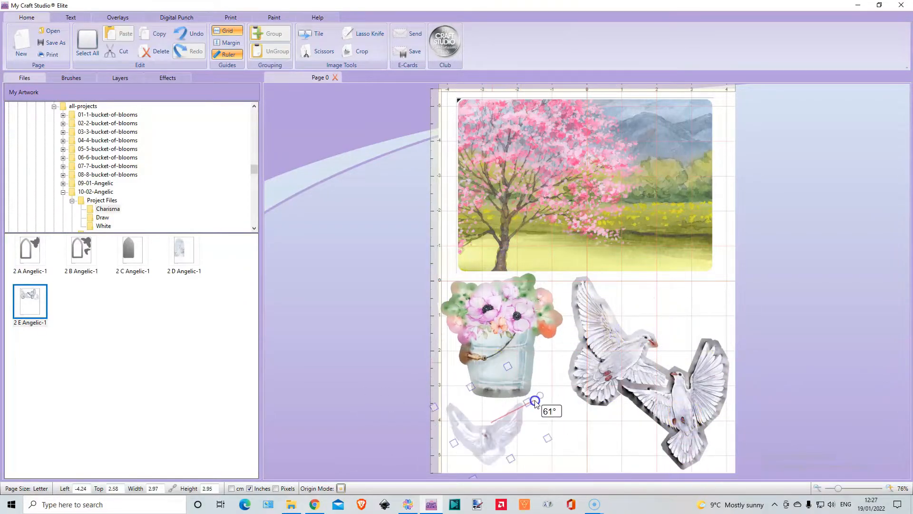
left_click_drag(535, 403, 529, 422)
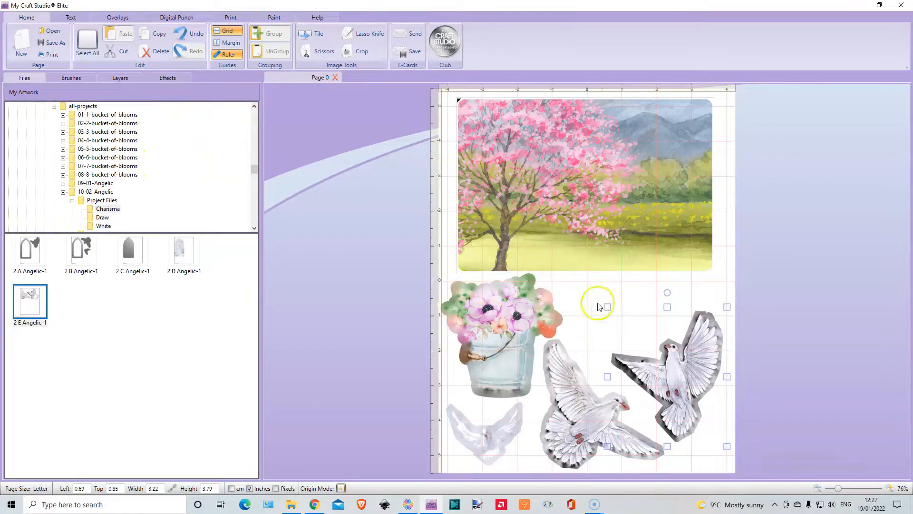
Create a new blank page and set its measurement units to inches.
left_click(21, 42)
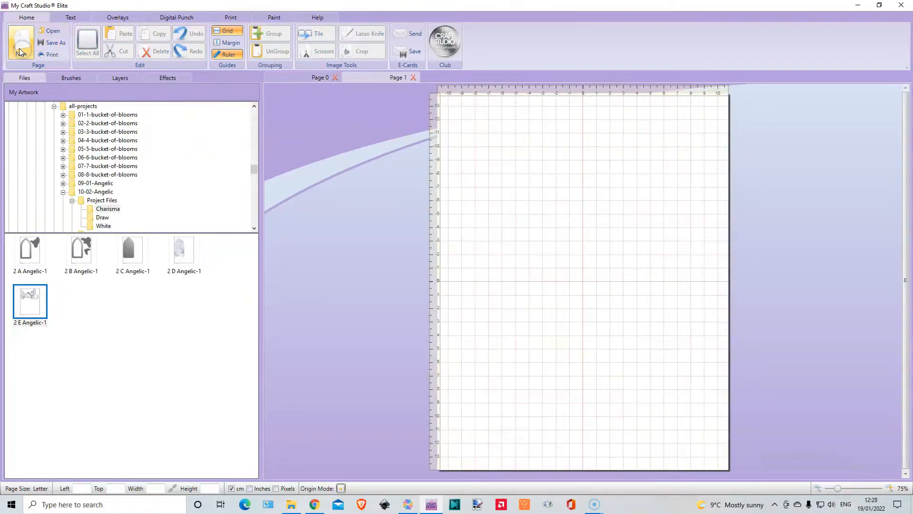
left_click(250, 488)
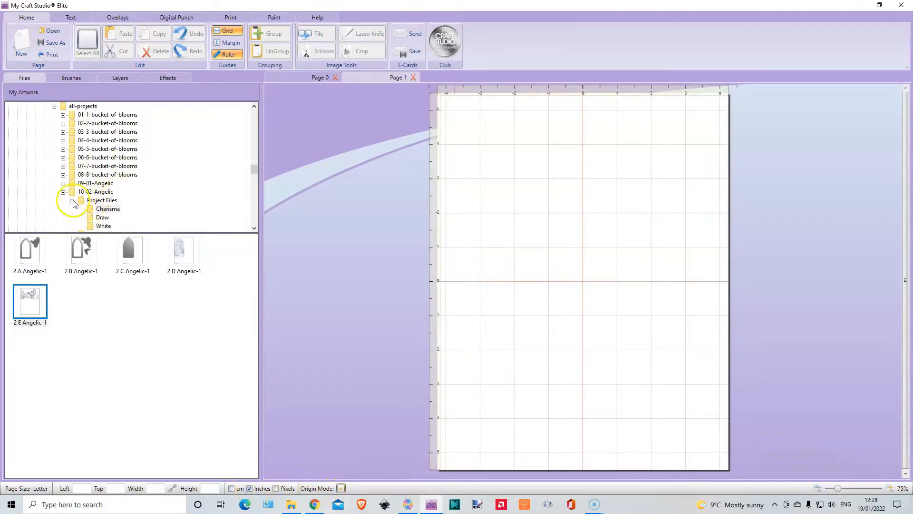
Add the 3 C So Mush-Room-1 sheet from the Charisma project files of 23-03-so-mush-room and align it over the new page.
left_click(72, 200)
left_click(63, 192)
scroll(147, 166, "down", 3)
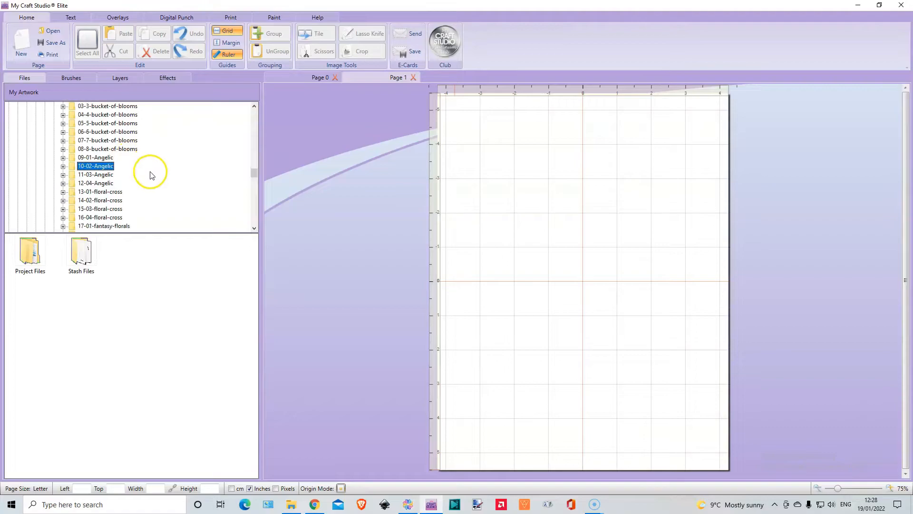
scroll(143, 176, "down", 2)
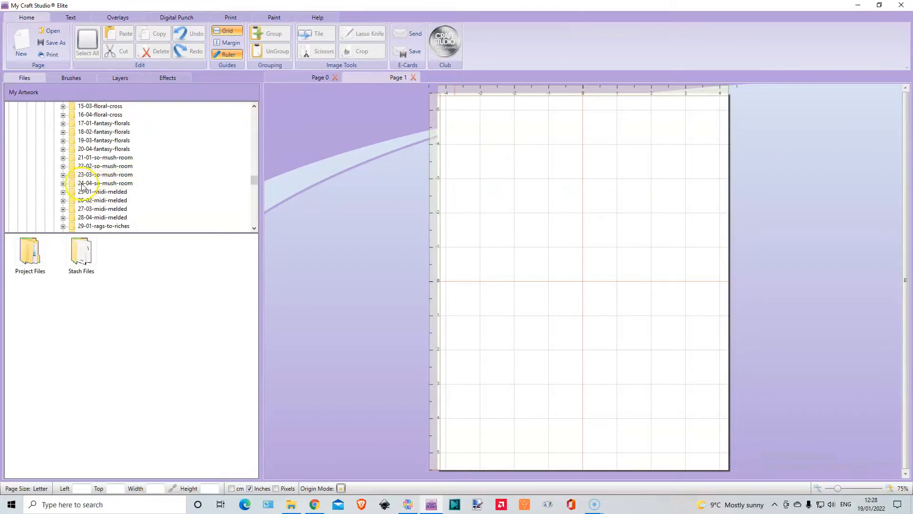
left_click(62, 175)
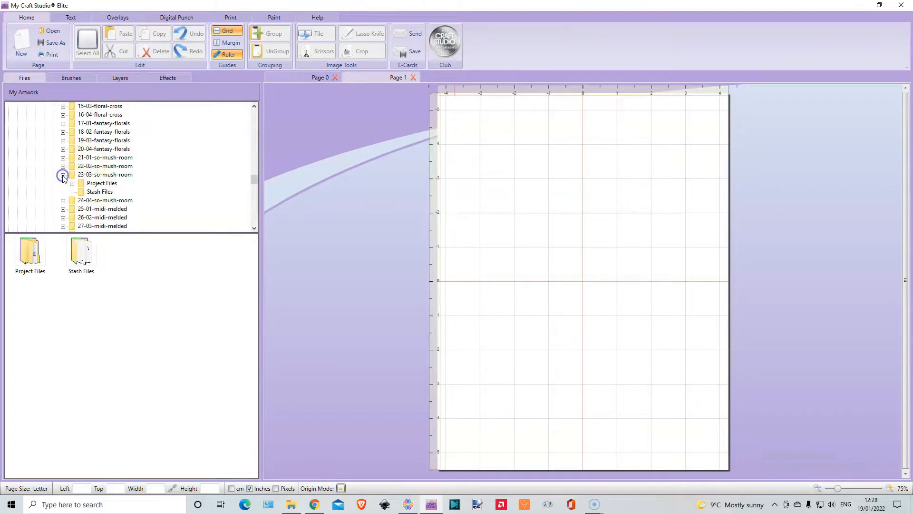
left_click(72, 183)
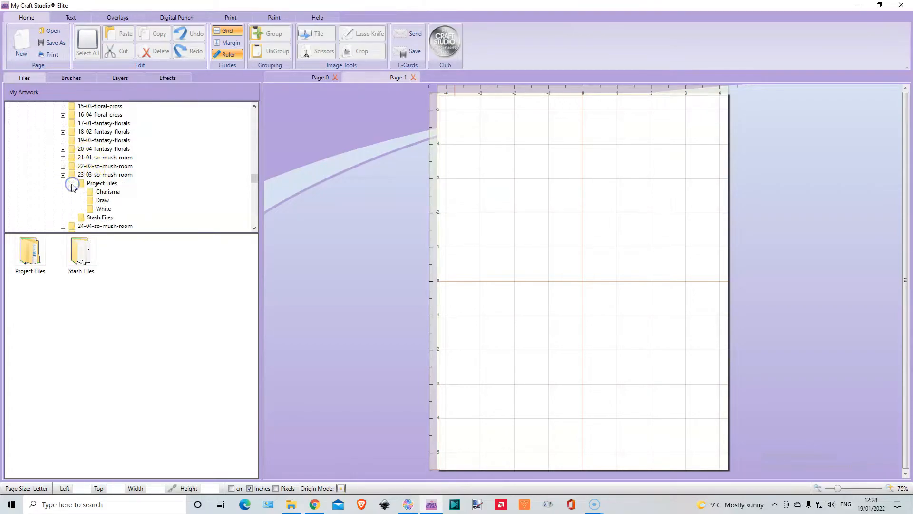
left_click(107, 192)
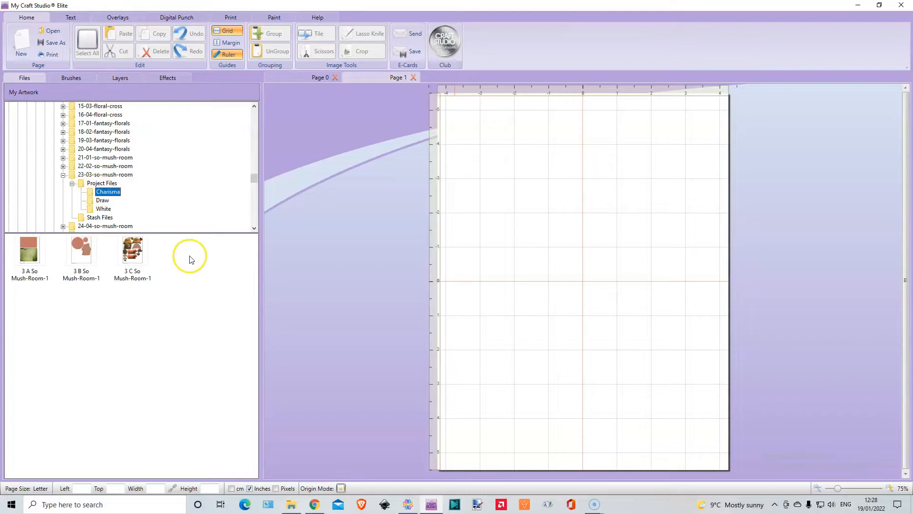
left_click_drag(133, 250, 488, 145)
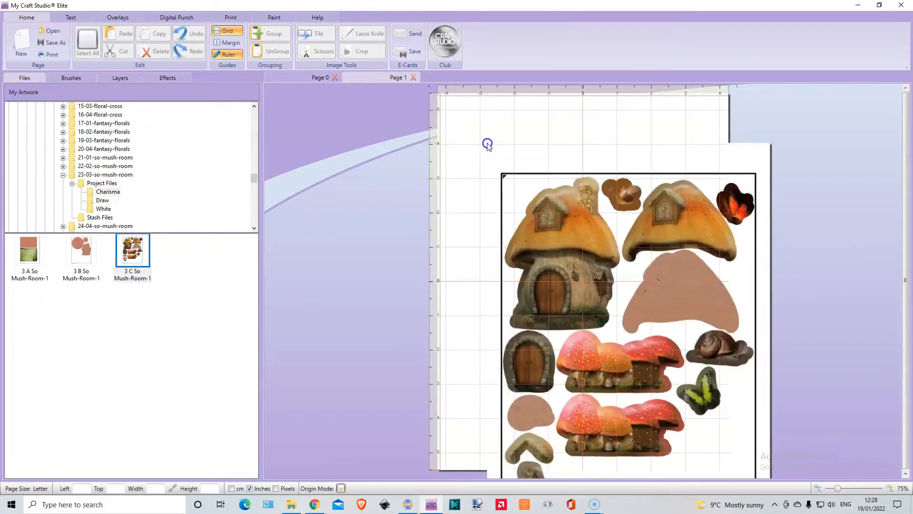
left_click_drag(581, 280, 532, 235)
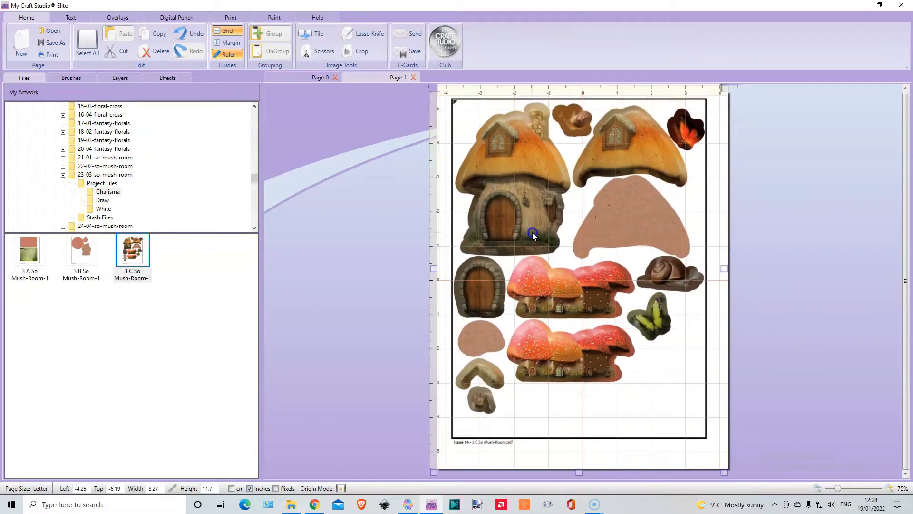